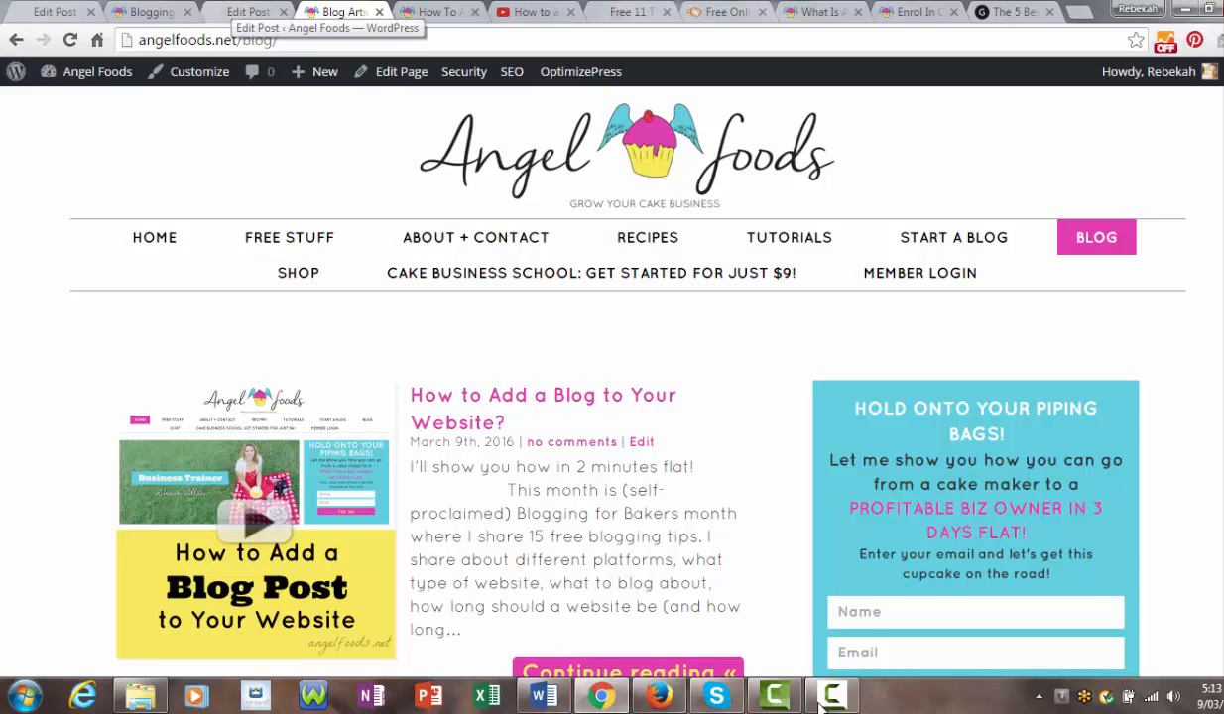
Step: Open the editor for the post "How to Add a Blog to Your Website?" and review its content for phrases to hyperlink
{"action": "left_click", "coordinate": [248, 12]}
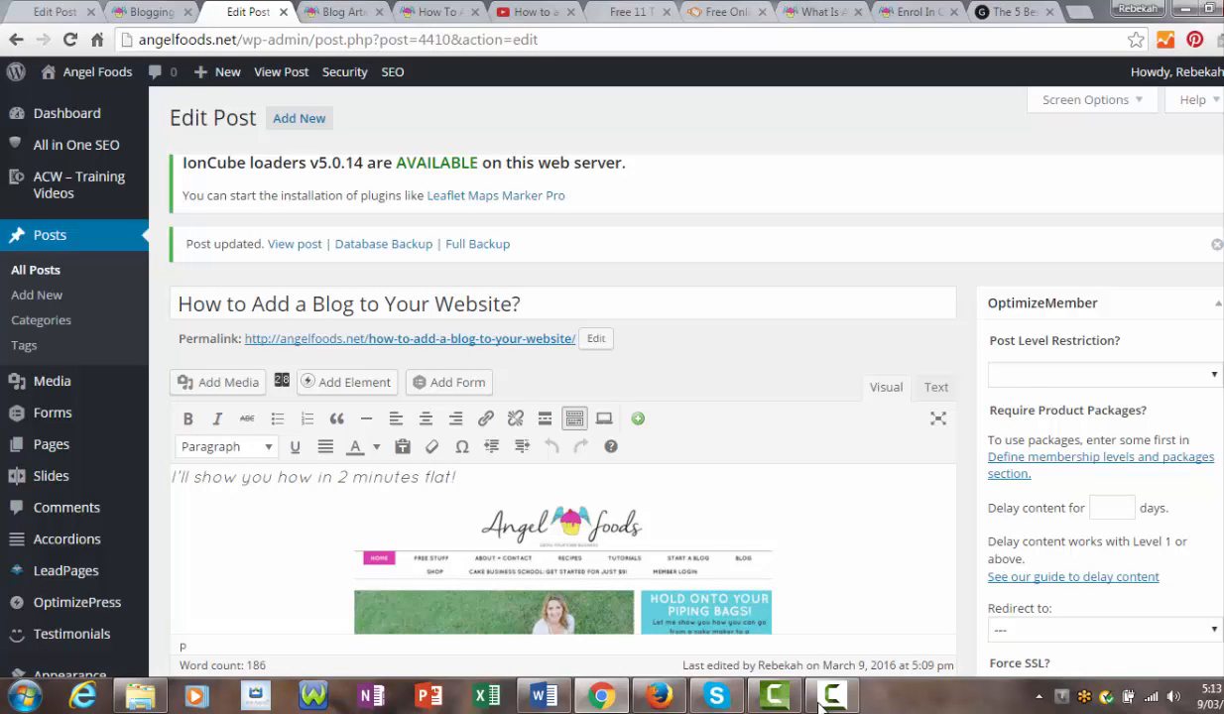
{"action": "scroll", "coordinate": [821, 702], "scroll_direction": "down", "scroll_amount": 4}
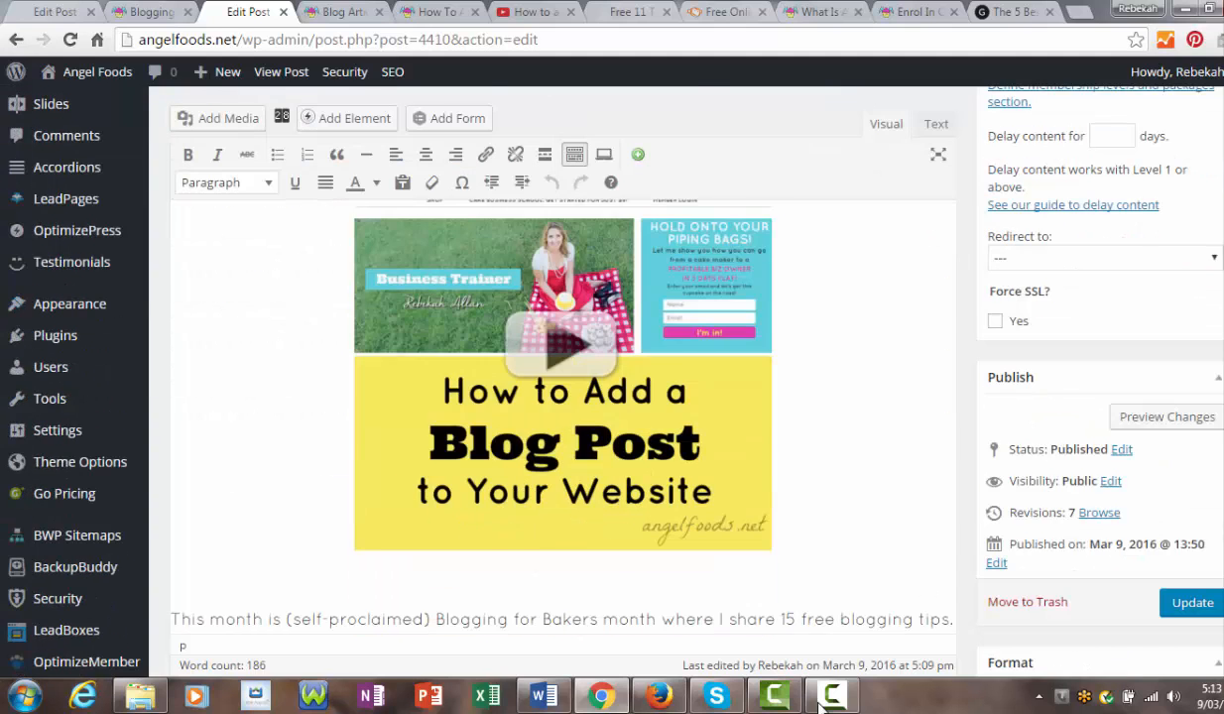
{"action": "scroll", "coordinate": [821, 702], "scroll_direction": "up", "scroll_amount": 2}
{"action": "scroll", "coordinate": [821, 702], "scroll_direction": "down", "scroll_amount": 1}
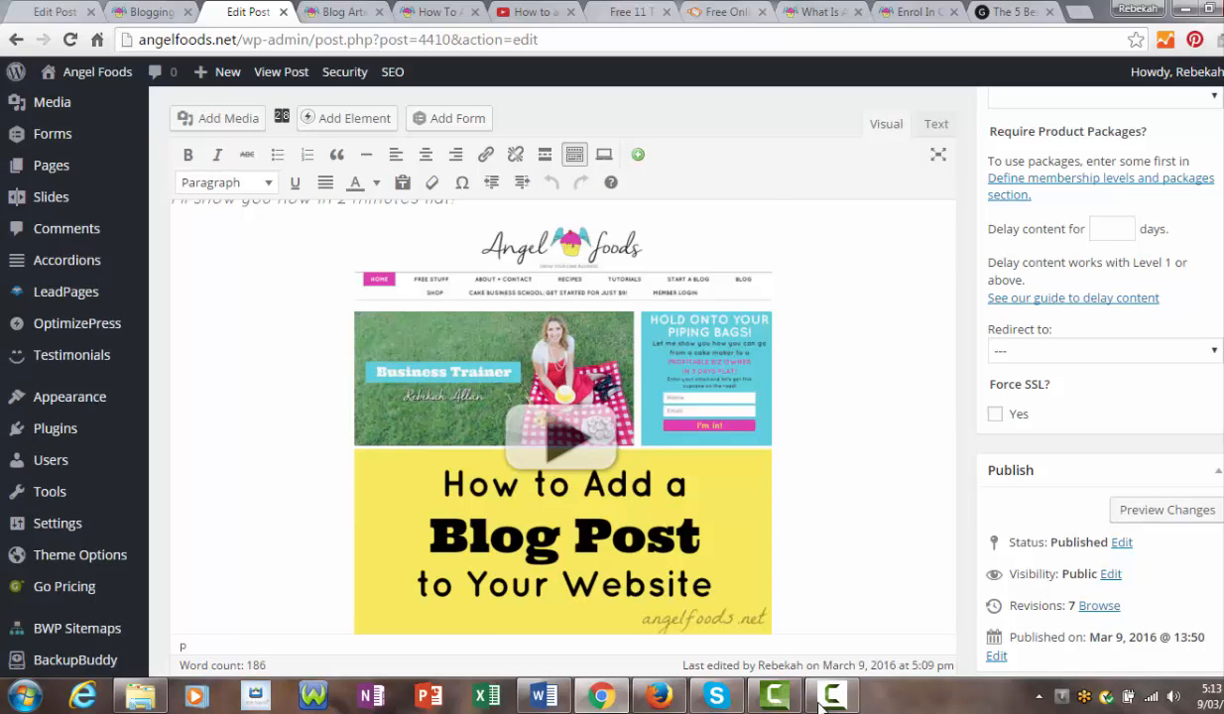
{"action": "scroll", "coordinate": [821, 702], "scroll_direction": "down", "scroll_amount": 9}
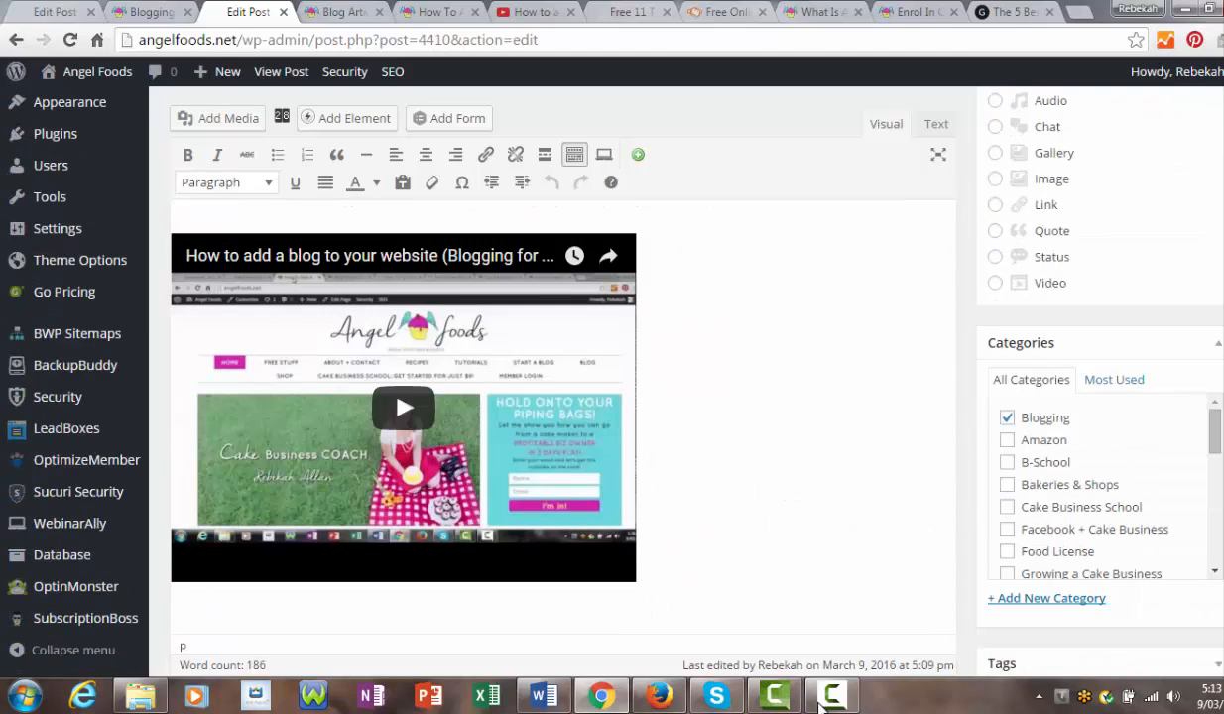
{"action": "scroll", "coordinate": [821, 702], "scroll_direction": "up", "scroll_amount": 1}
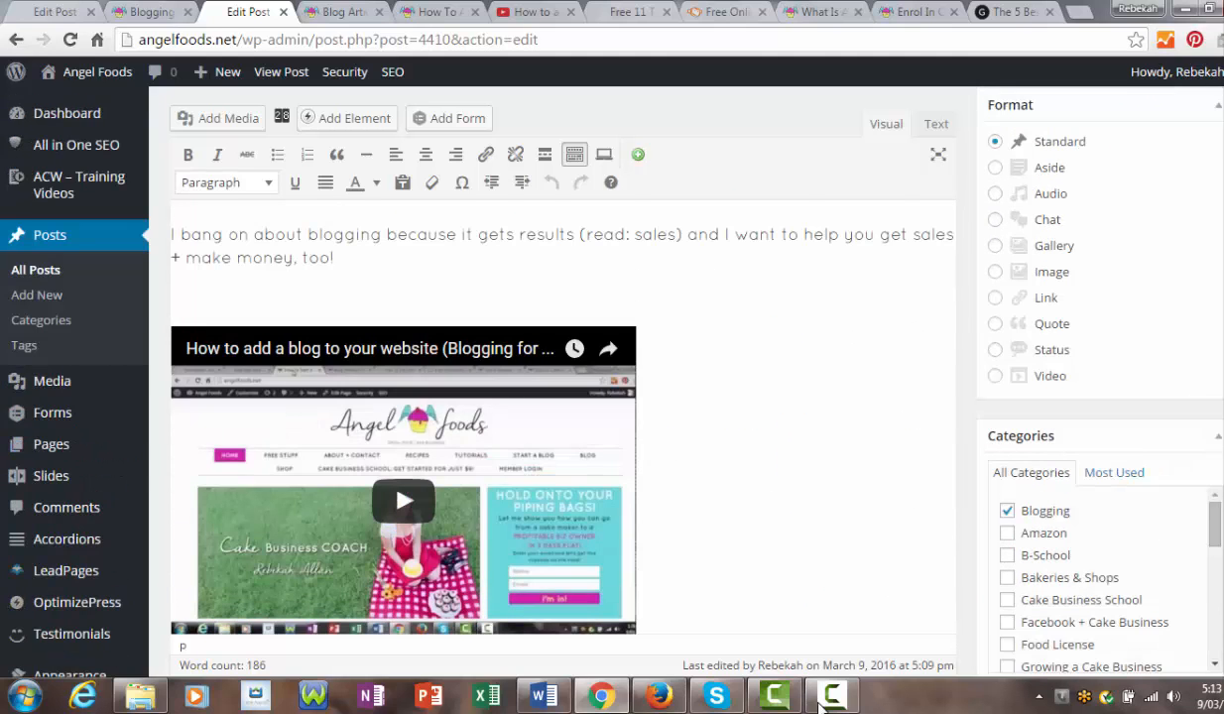
{"action": "scroll", "coordinate": [821, 702], "scroll_direction": "up", "scroll_amount": 6}
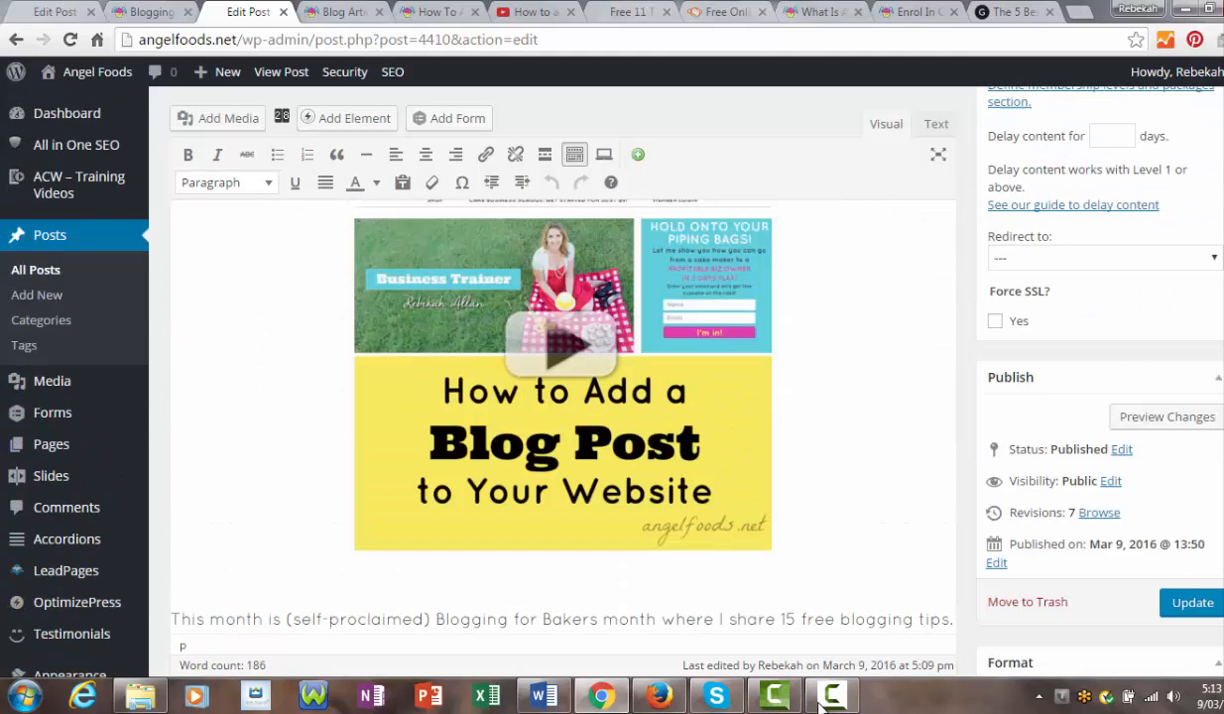
{"action": "scroll", "coordinate": [821, 702], "scroll_direction": "up", "scroll_amount": 3}
{"action": "scroll", "coordinate": [821, 702], "scroll_direction": "down", "scroll_amount": 2}
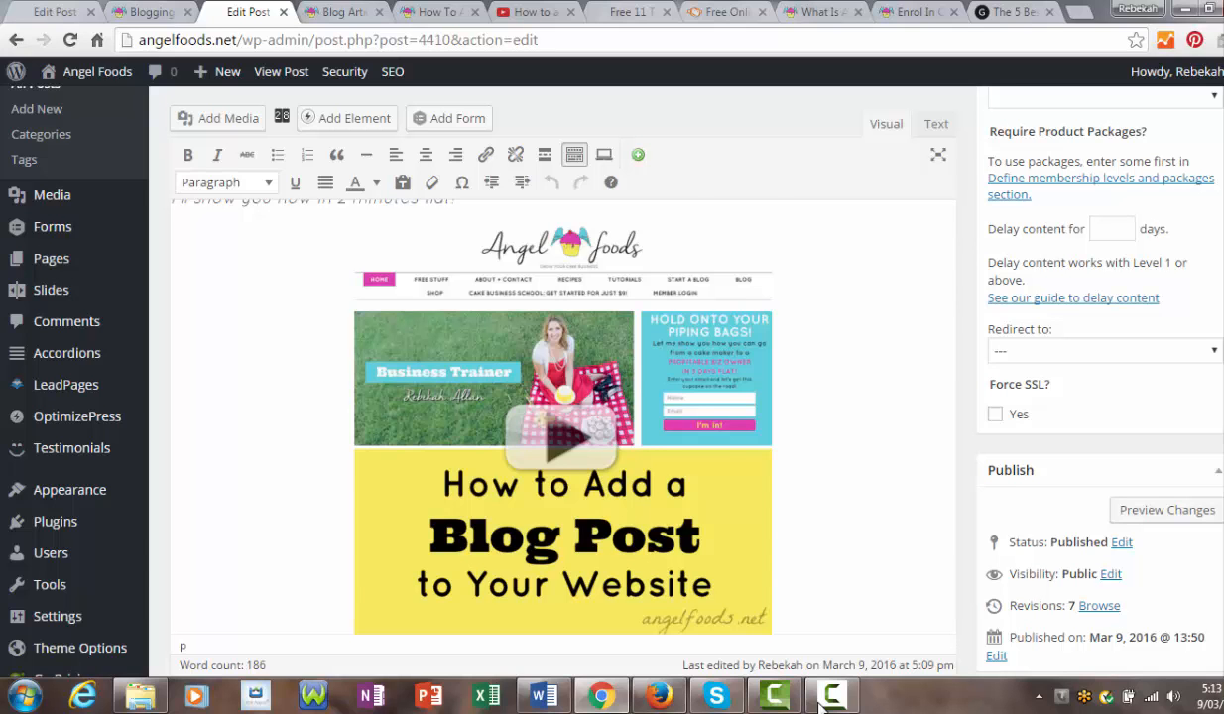
{"action": "scroll", "coordinate": [821, 702], "scroll_direction": "down", "scroll_amount": 2}
{"action": "scroll", "coordinate": [821, 702], "scroll_direction": "down", "scroll_amount": 1}
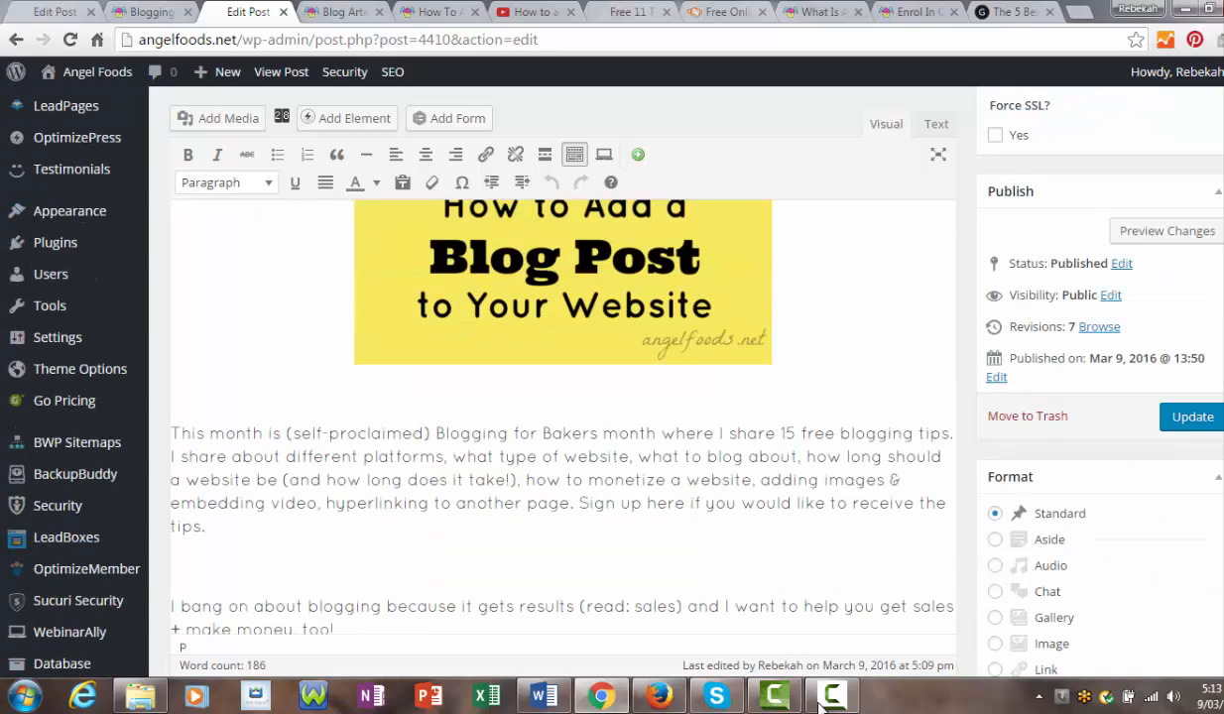
Step: Select the phrase "Blogging for Bakers month" in the paragraph below the post's main image
{"action": "left_click", "coordinate": [743, 344]}
{"action": "left_click", "coordinate": [449, 437]}
{"action": "left_click", "coordinate": [742, 344]}
{"action": "left_click", "coordinate": [450, 437]}
{"action": "key", "text": "ctrl+Left"}
{"action": "key", "text": "shift+Right"}
{"action": "key", "text": "shift+Right"}
{"action": "key", "text": "shift+Right"}
{"action": "key", "text": "shift+Right"}
{"action": "key", "text": "shift+Right"}
{"action": "key", "text": "shift+Right"}
{"action": "key", "text": "shift+Right"}
{"action": "key", "text": "shift+Right"}
{"action": "key", "text": "shift+Right"}
{"action": "key", "text": "shift+Right"}
{"action": "key", "text": "shift+Right"}
{"action": "key", "text": "shift+Right"}
{"action": "key", "text": "shift+Right"}
{"action": "key", "text": "shift+Right"}
{"action": "key", "text": "shift+Right"}
{"action": "key", "text": "shift+Right"}
{"action": "key", "text": "shift+Right"}
{"action": "key", "text": "shift+Right"}
{"action": "key", "text": "shift+Right"}
{"action": "key", "text": "shift+Right"}
{"action": "key", "text": "shift+Right"}
{"action": "key", "text": "shift+Right"}
{"action": "key", "text": "shift+Right"}
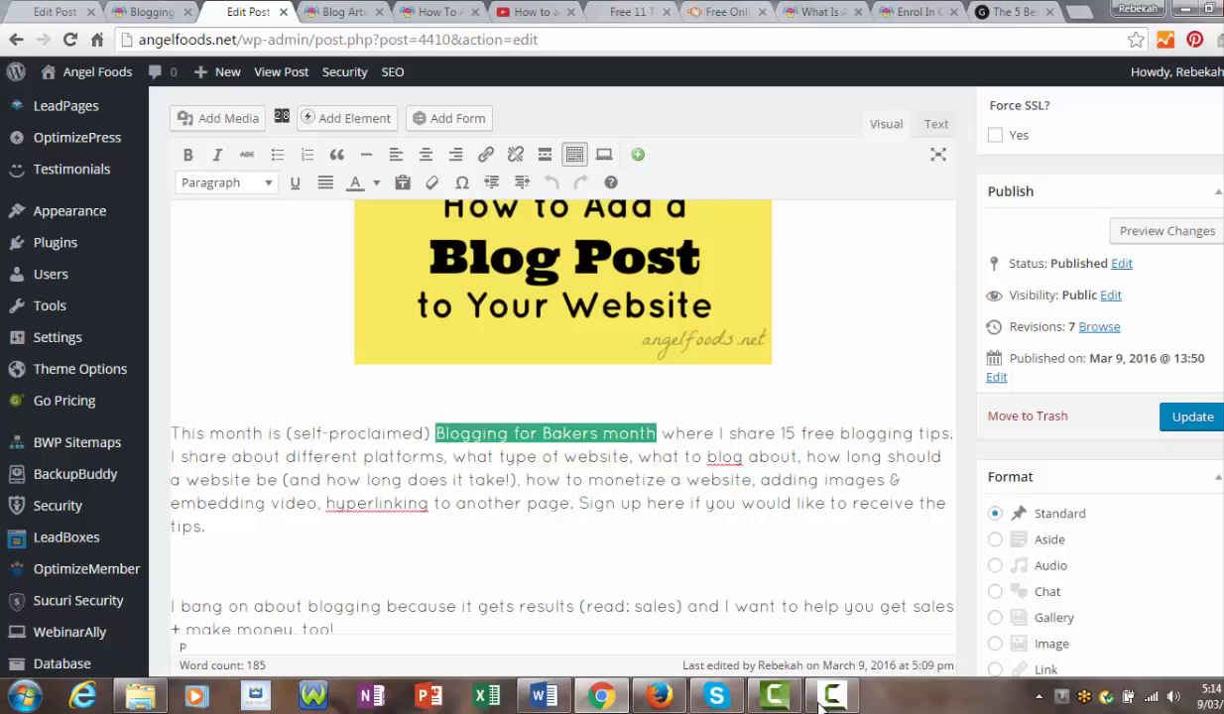
Step: Copy the web address of the free blogging training sign-up page and return to the post editor
{"action": "key", "text": "ctrl+7"}
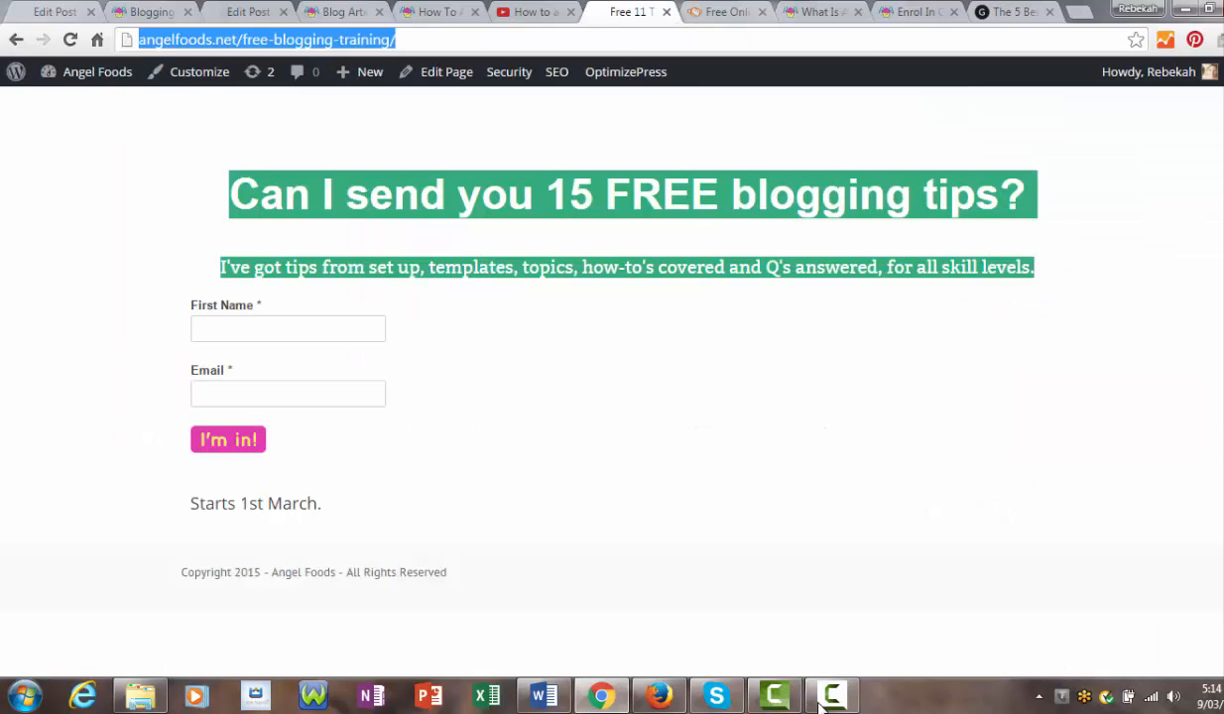
{"action": "right_click", "coordinate": [299, 41]}
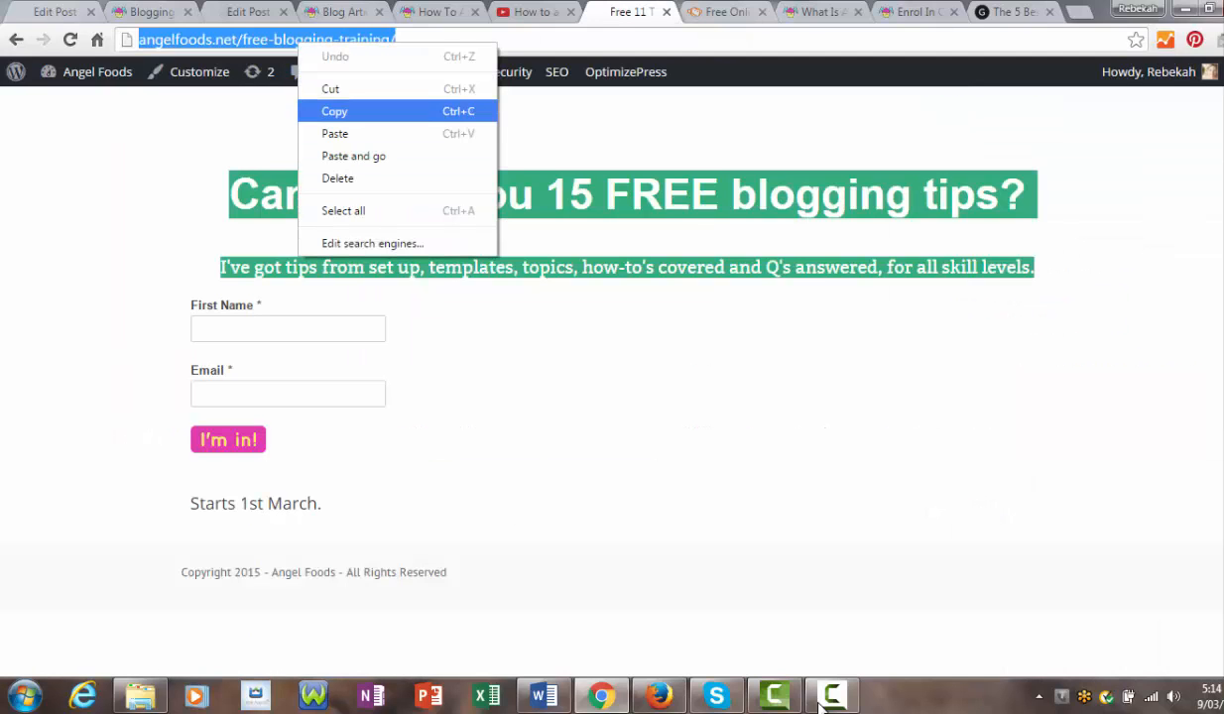
{"action": "left_click", "coordinate": [334, 111]}
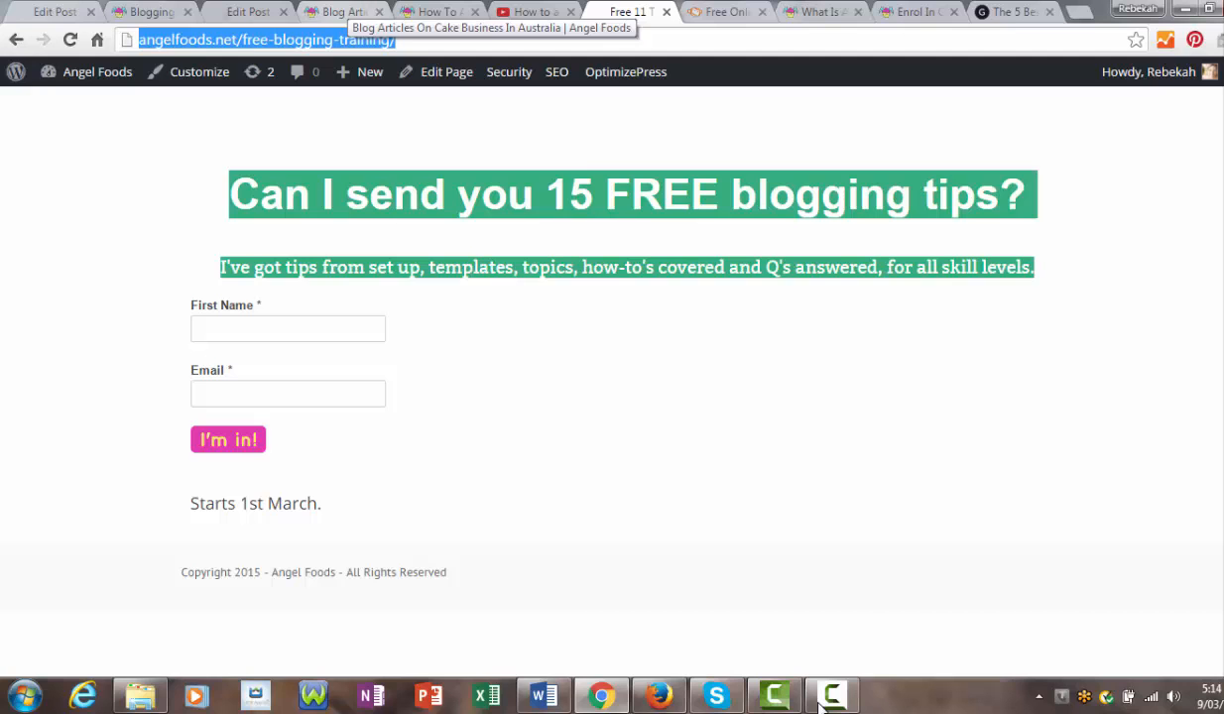
{"action": "left_click", "coordinate": [248, 11]}
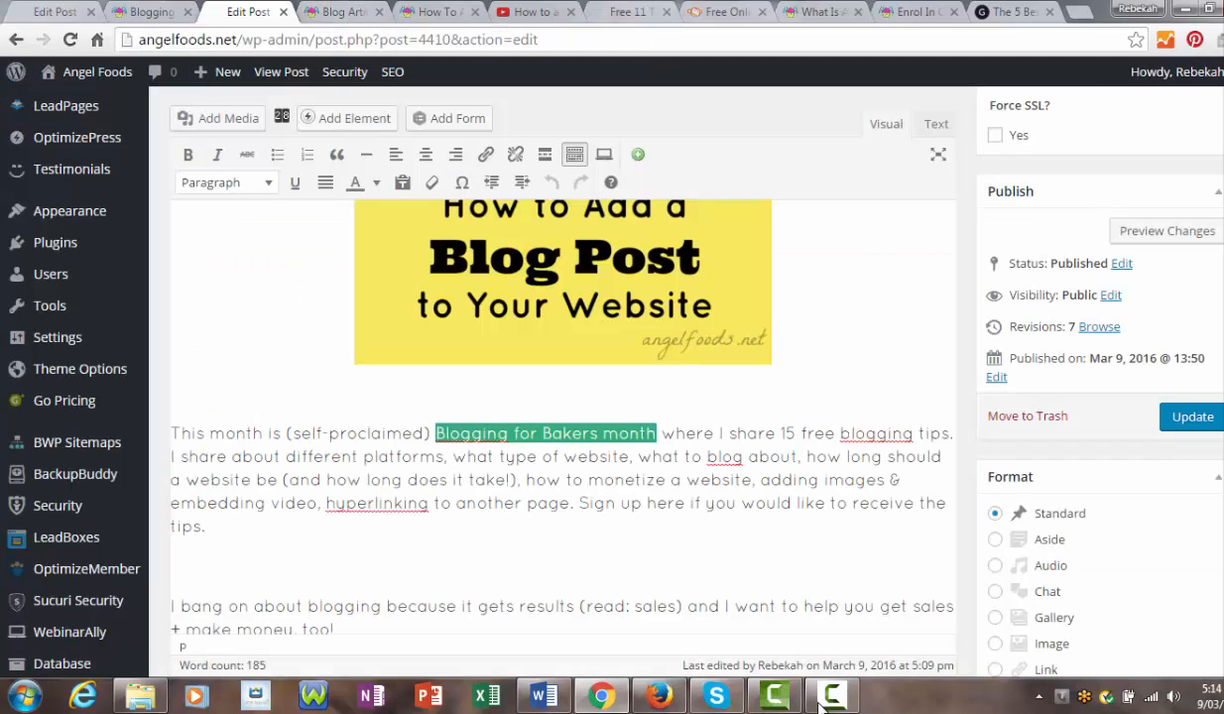
{"action": "left_click", "coordinate": [485, 154]}
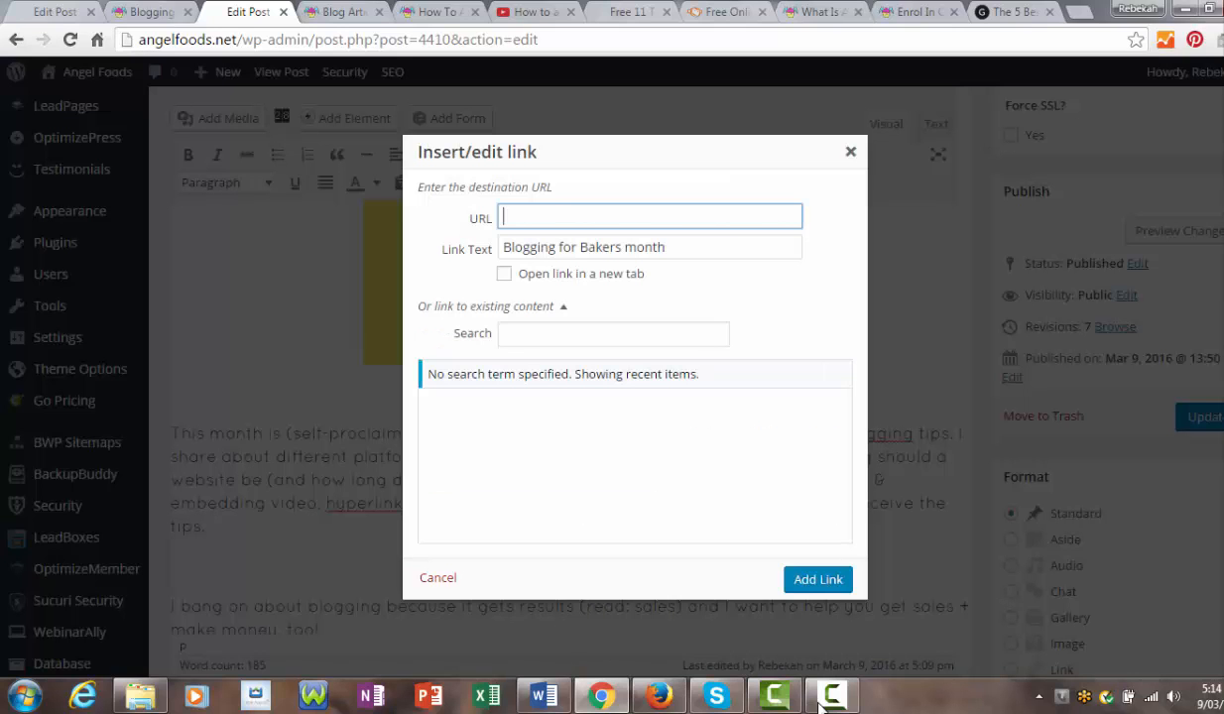
{"action": "key", "text": "ctrl+v"}
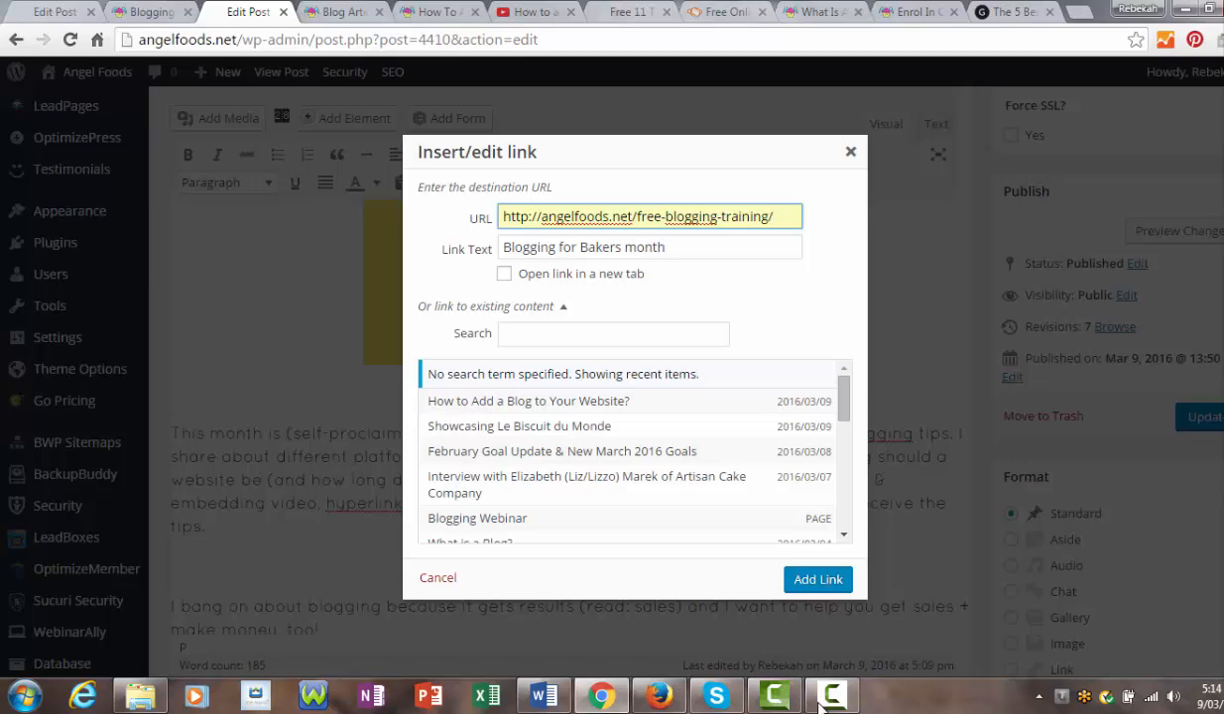
{"action": "key", "text": "Tab"}
{"action": "key", "text": "space"}
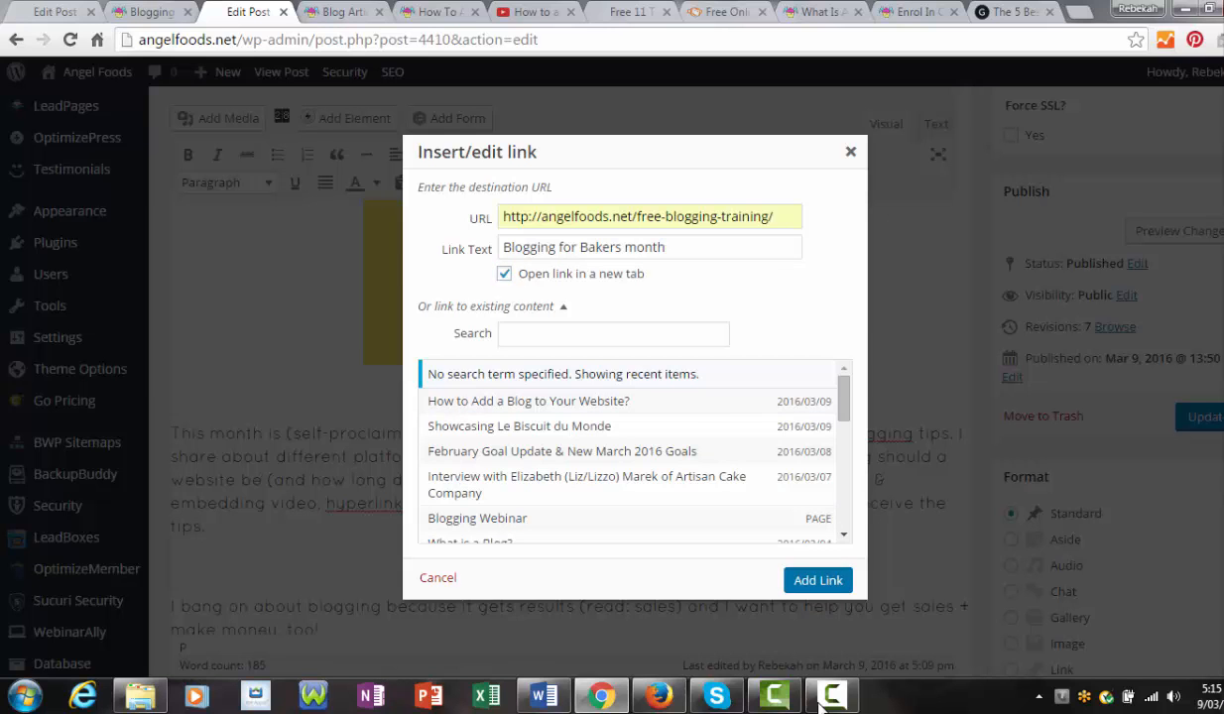
{"action": "key", "text": "Return"}
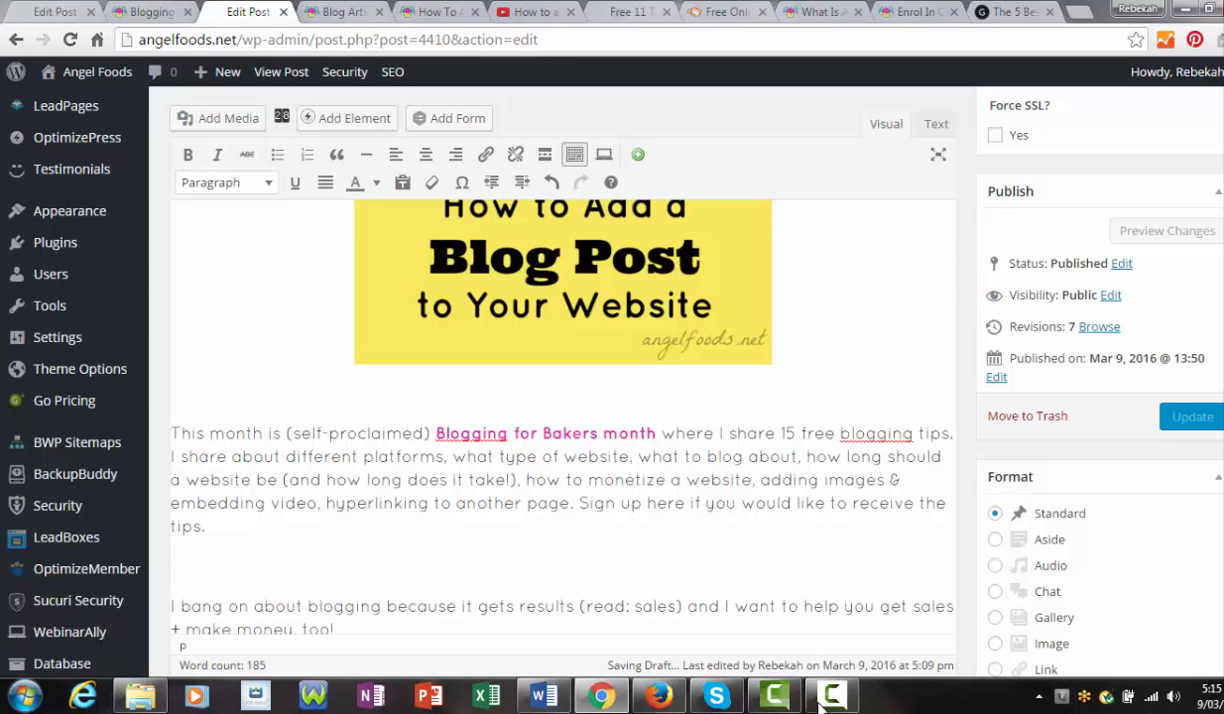
Step: Move the free blogging training page's browser tab directly beside the post editor's tab and return to the editor
{"action": "key", "text": "ctrl+7"}
{"action": "key", "text": "ctrl+shift+Page_Up"}
{"action": "key", "text": "ctrl+shift+Page_Up"}
{"action": "key", "text": "ctrl+shift+Page_Up"}
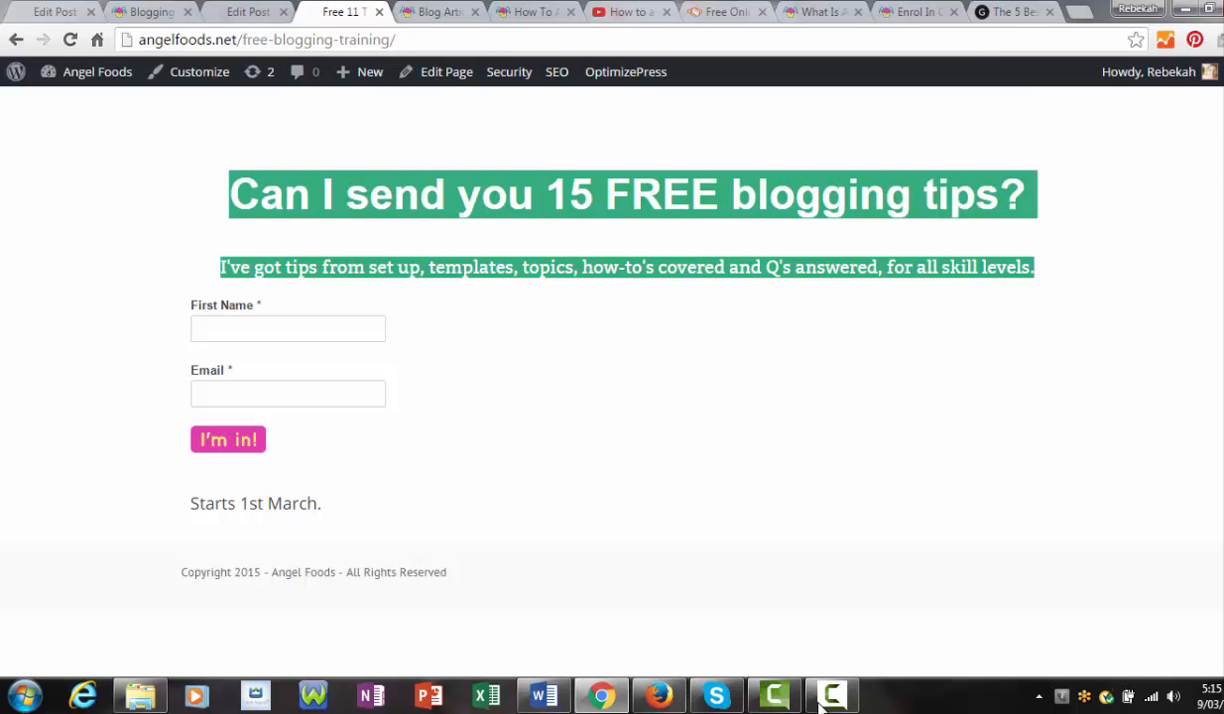
{"action": "key", "text": "ctrl+Page_Up"}
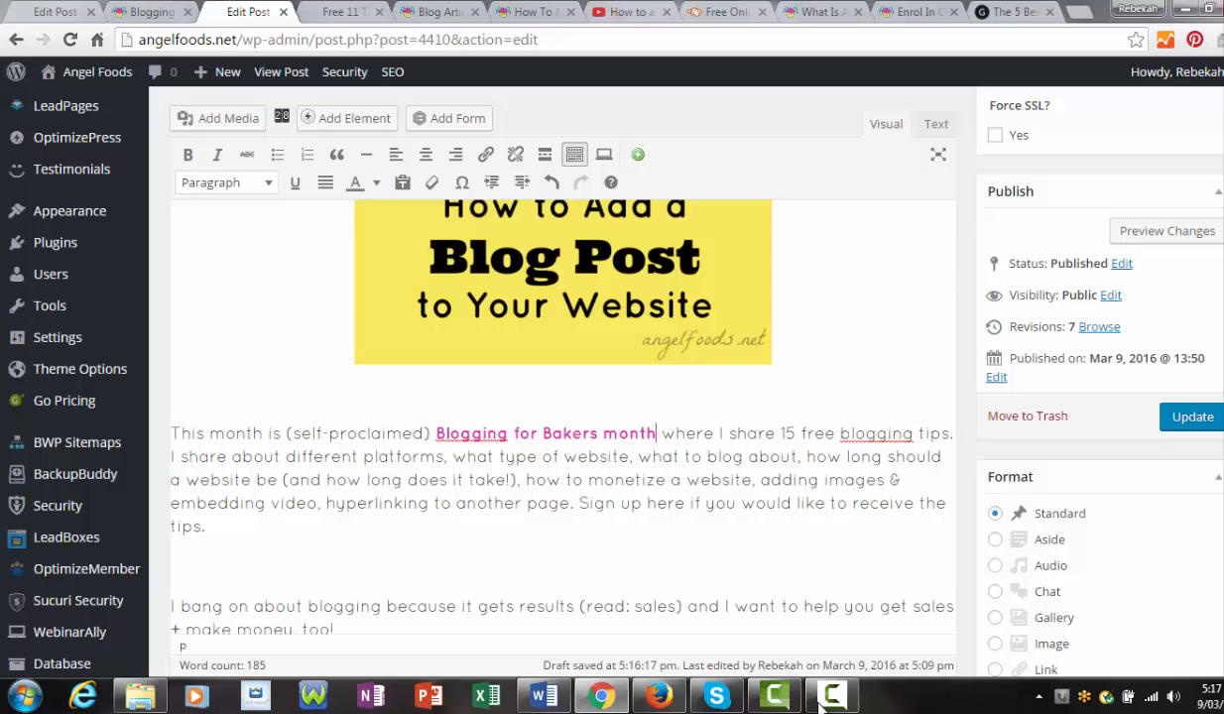
{"action": "left_click_drag", "start_coordinate": [589, 503], "coordinate": [676, 503]}
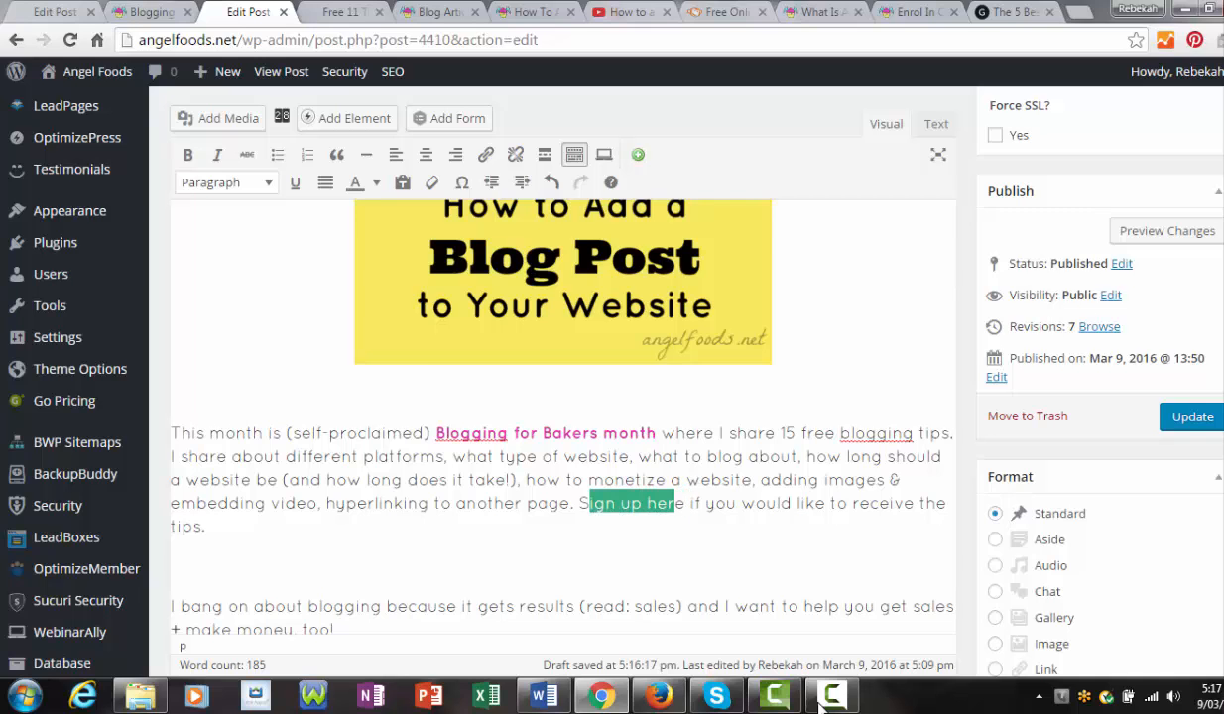
{"action": "left_click_drag", "start_coordinate": [578, 503], "coordinate": [684, 502]}
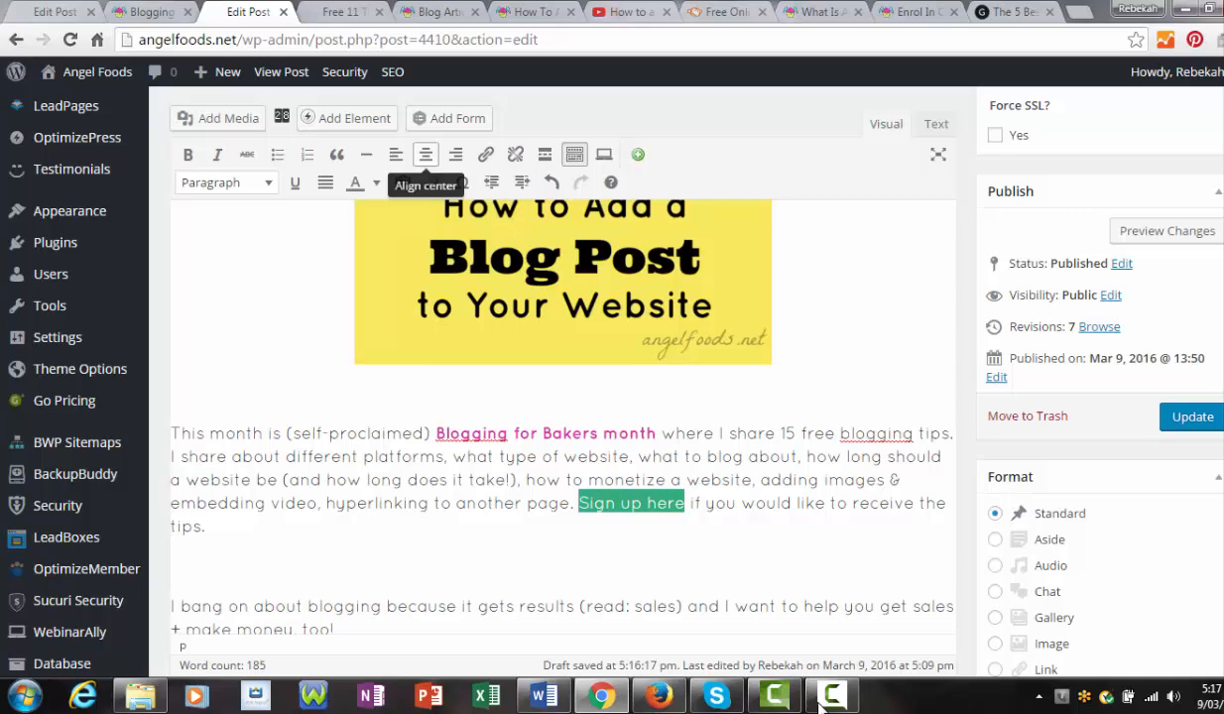
{"action": "left_click", "coordinate": [485, 153]}
{"action": "right_click", "coordinate": [523, 219]}
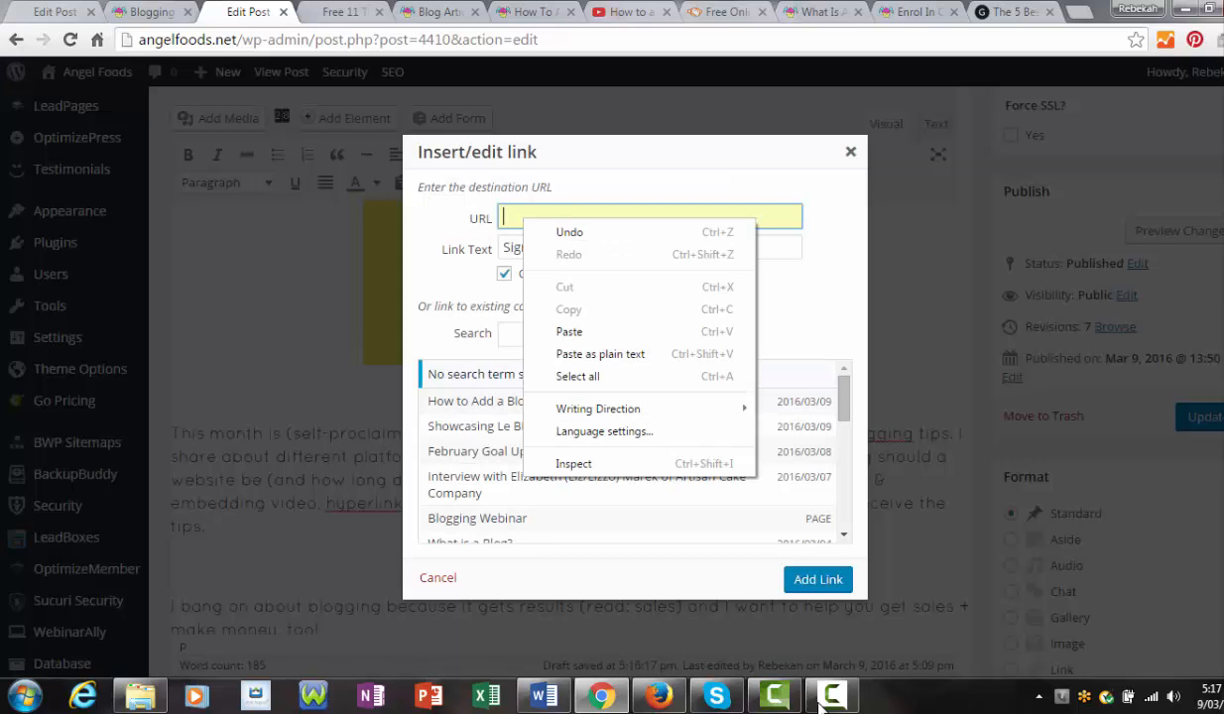
{"action": "left_click", "coordinate": [569, 332]}
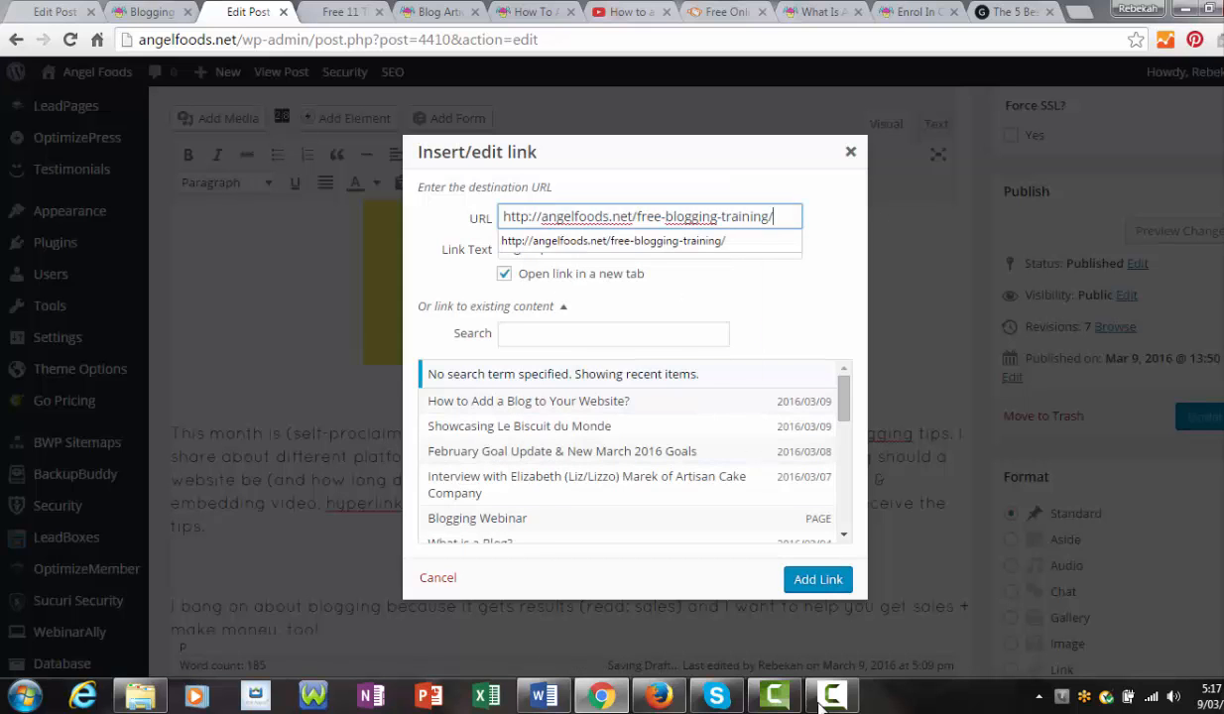
{"action": "key", "text": "Return"}
{"action": "key", "text": "Page_Down"}
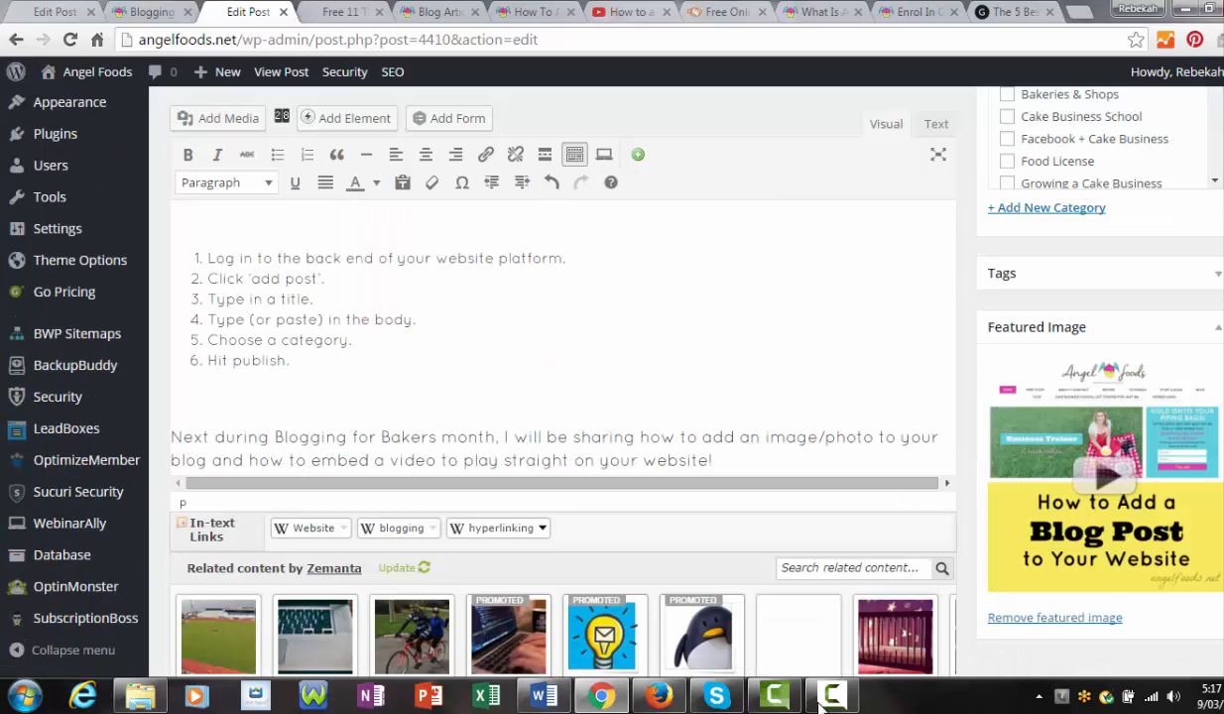
{"action": "left_click_drag", "start_coordinate": [273, 436], "coordinate": [494, 436]}
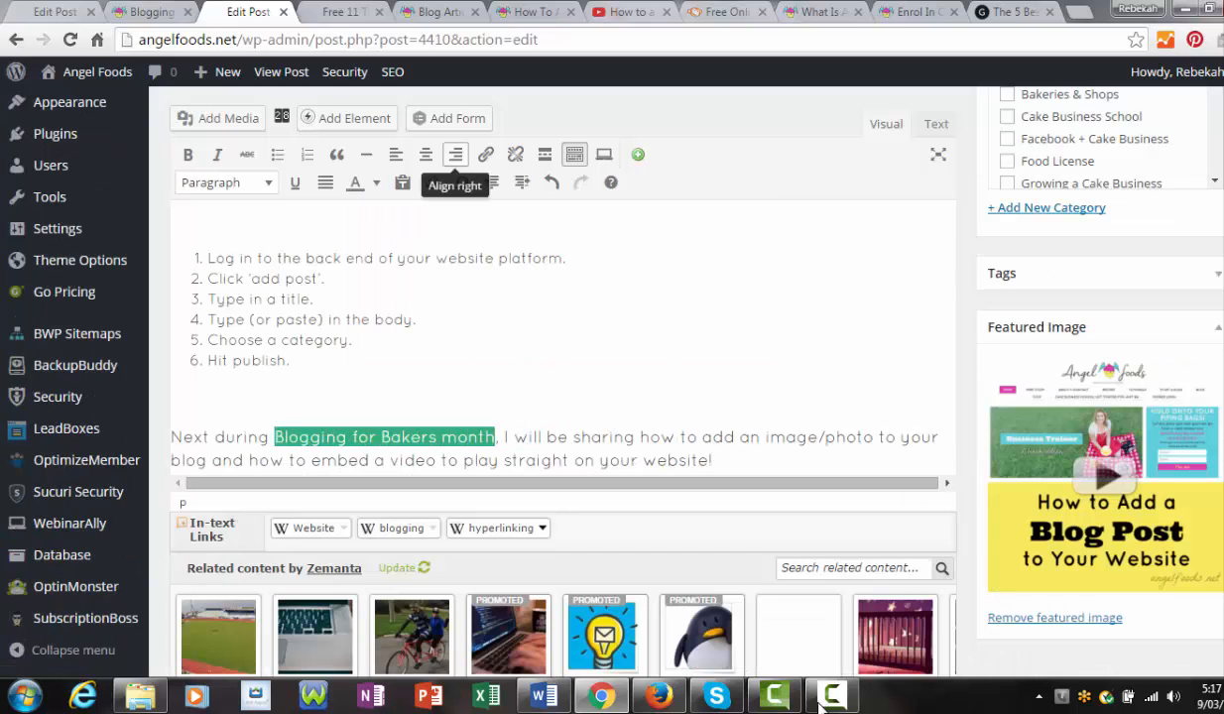
{"action": "left_click", "coordinate": [485, 154]}
{"action": "right_click", "coordinate": [789, 218]}
{"action": "left_click", "coordinate": [789, 218]}
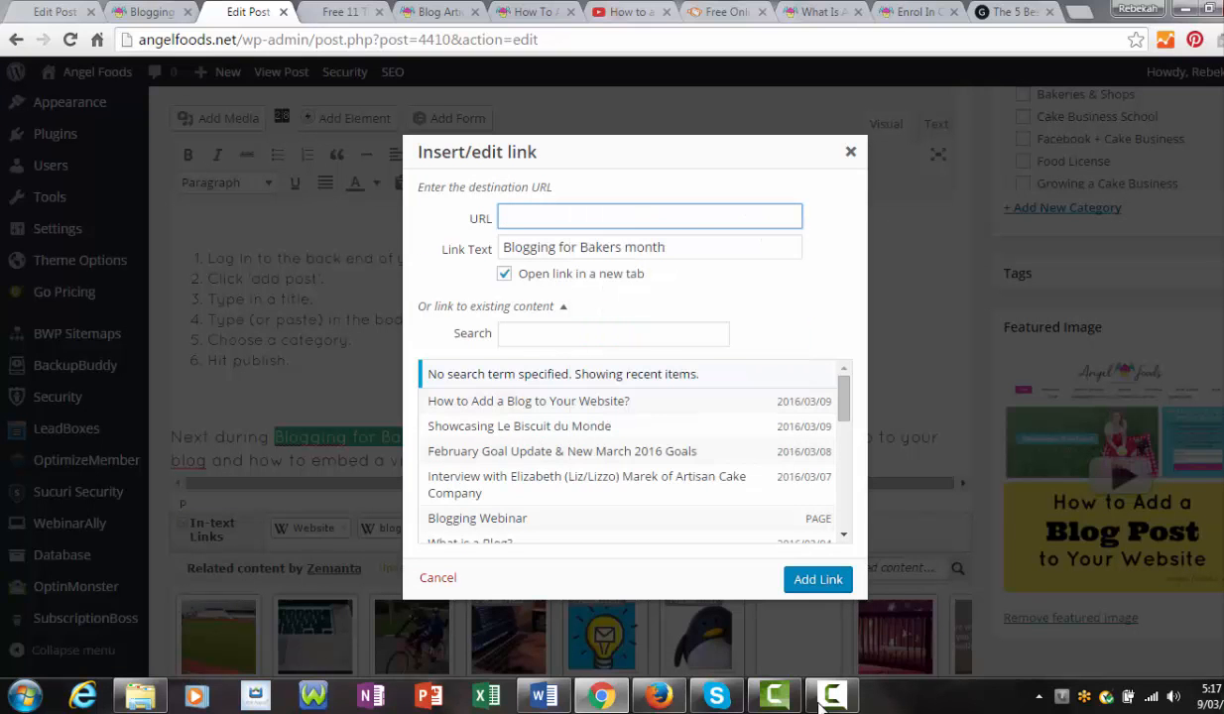
{"action": "type", "text": "http://angelfoods.net/free-blogging-training/"}
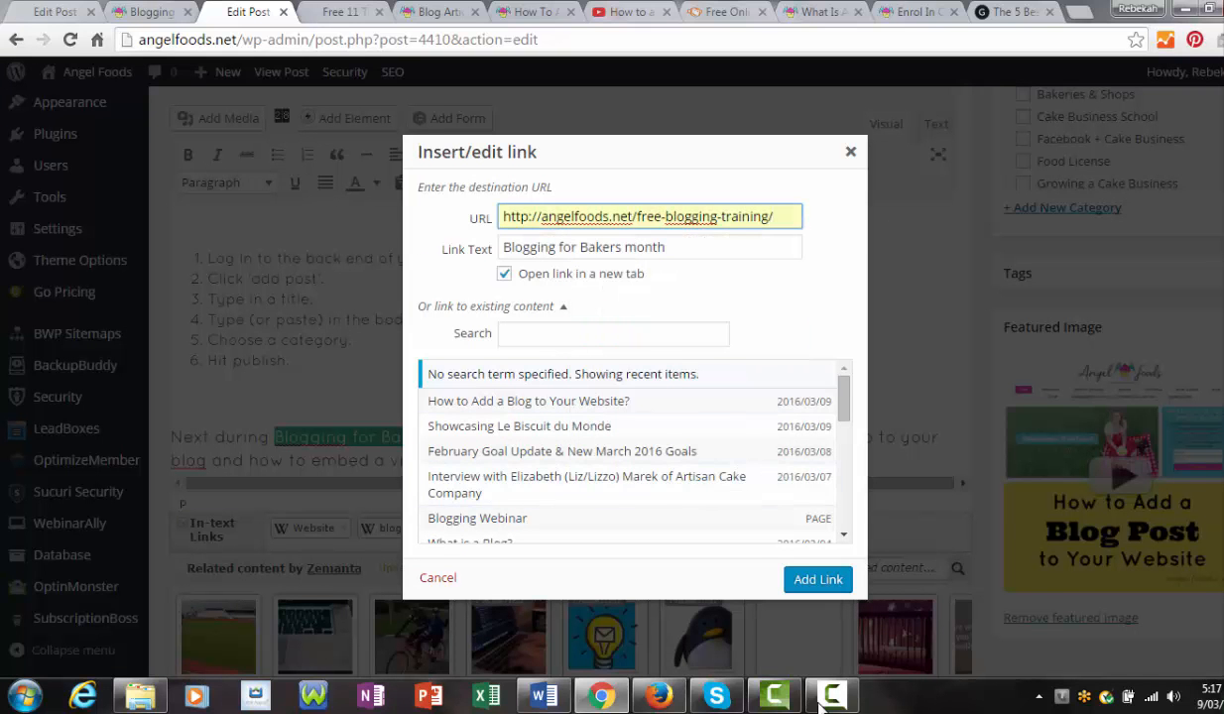
{"action": "key", "text": "Return"}
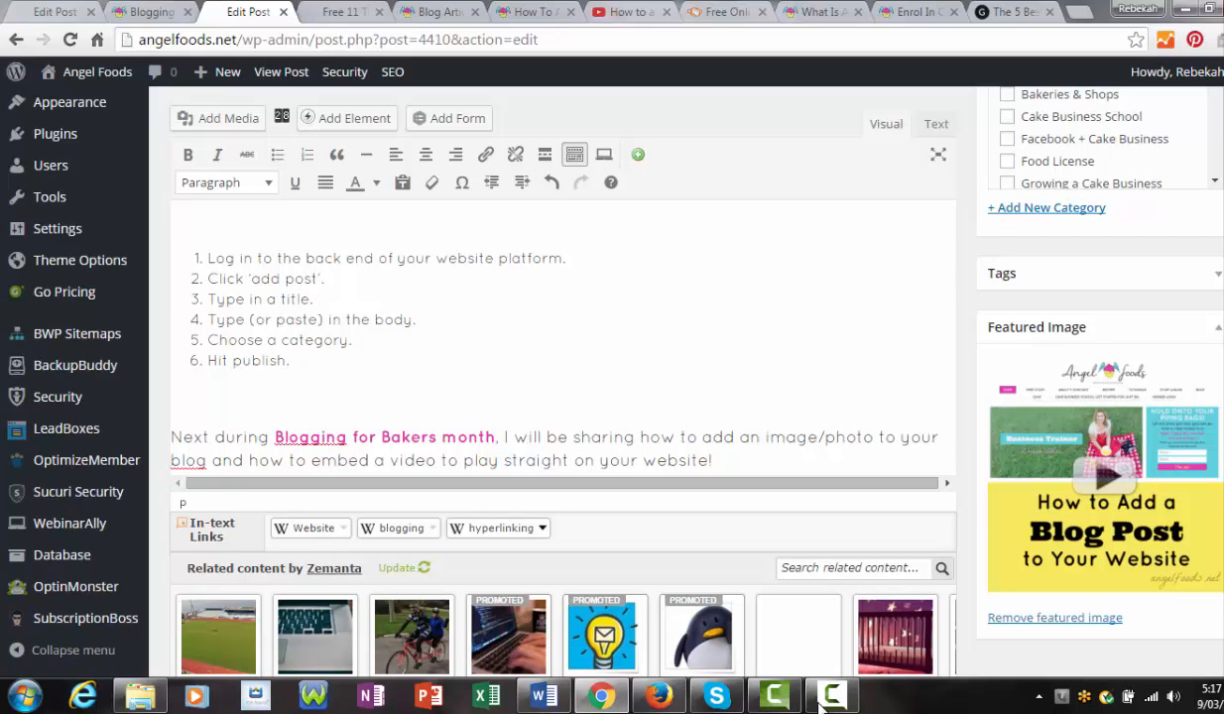
Step: Review the new hyperlinks in the published post and test the "Blogging for Bakers month" link below the main image
{"action": "scroll", "coordinate": [563, 436], "scroll_direction": "up", "scroll_amount": 5}
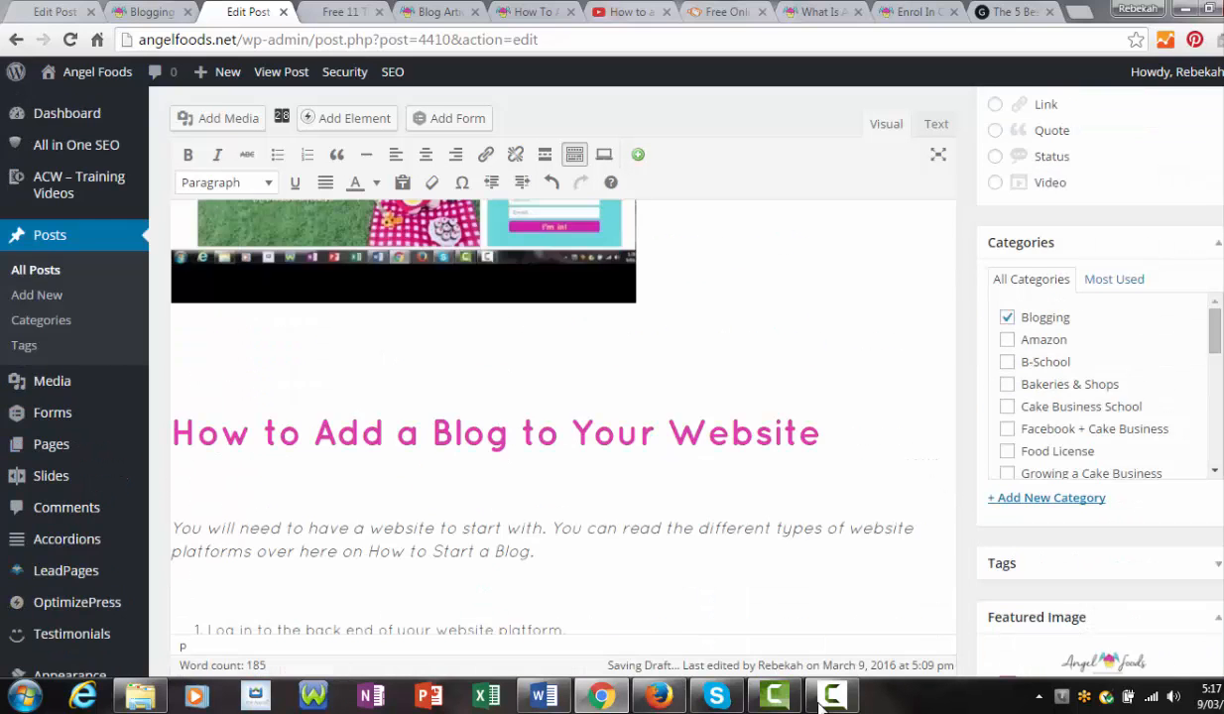
{"action": "scroll", "coordinate": [562, 436], "scroll_direction": "down", "scroll_amount": 4}
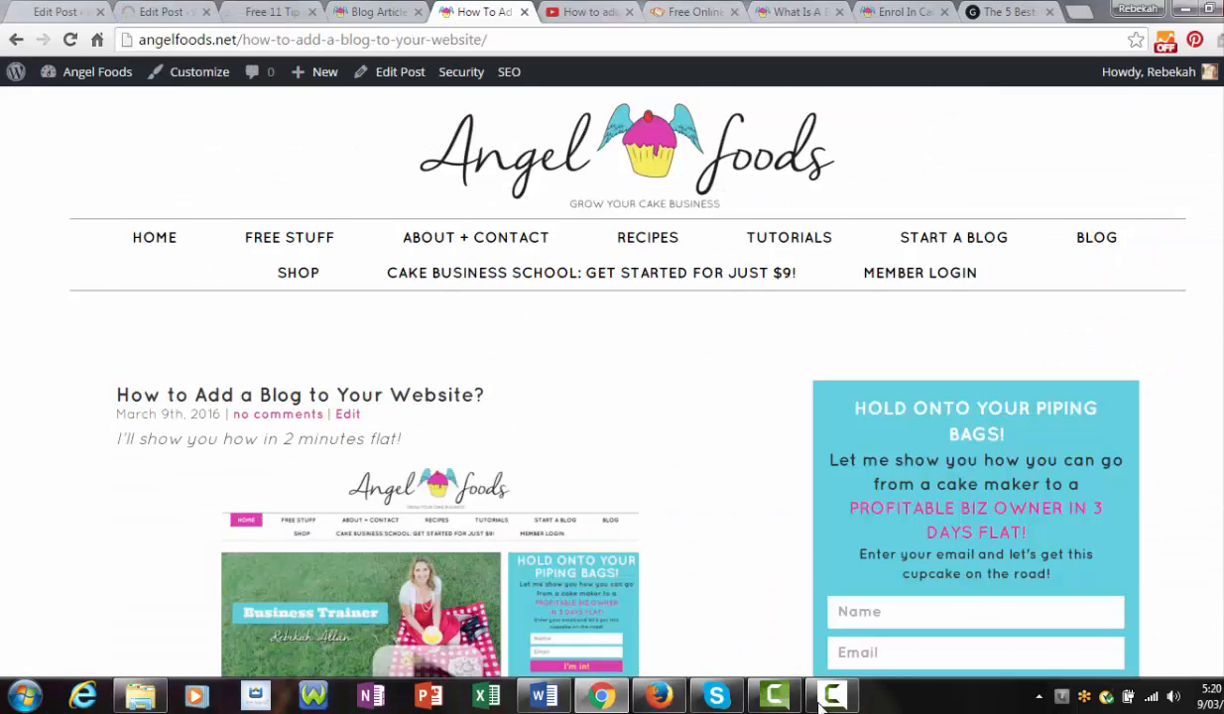
{"action": "scroll", "coordinate": [820, 700], "scroll_direction": "down", "scroll_amount": 5}
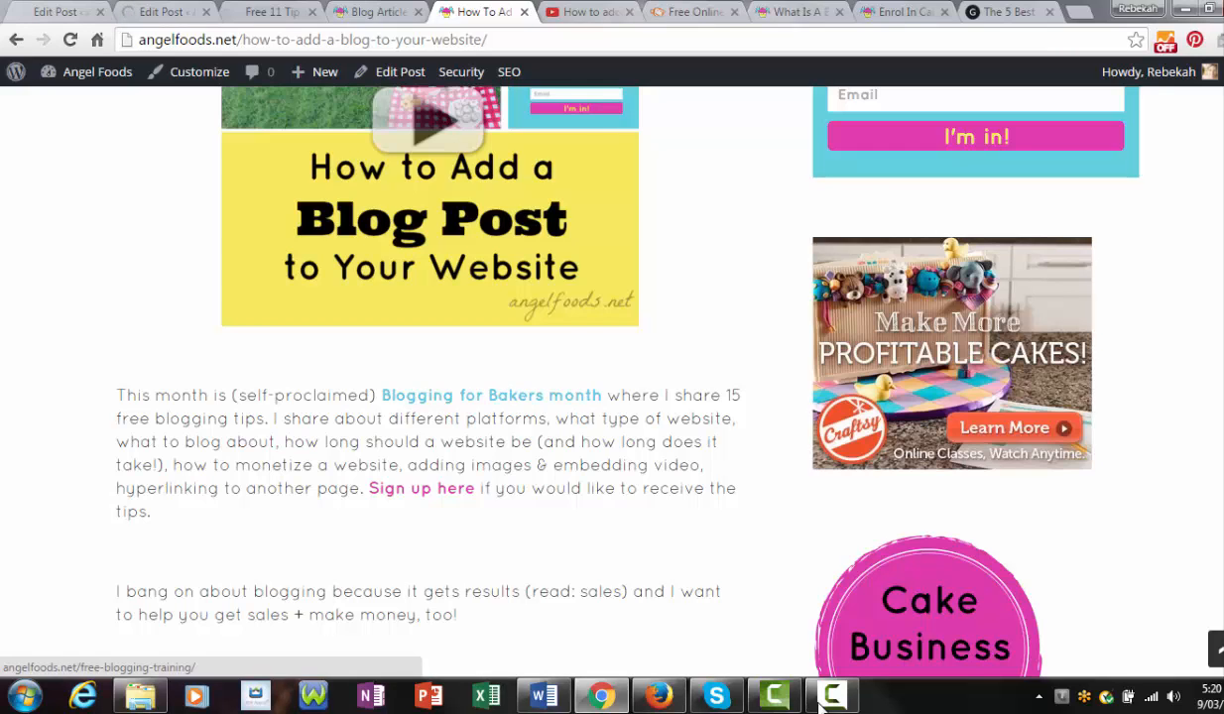
{"action": "left_click", "coordinate": [397, 395]}
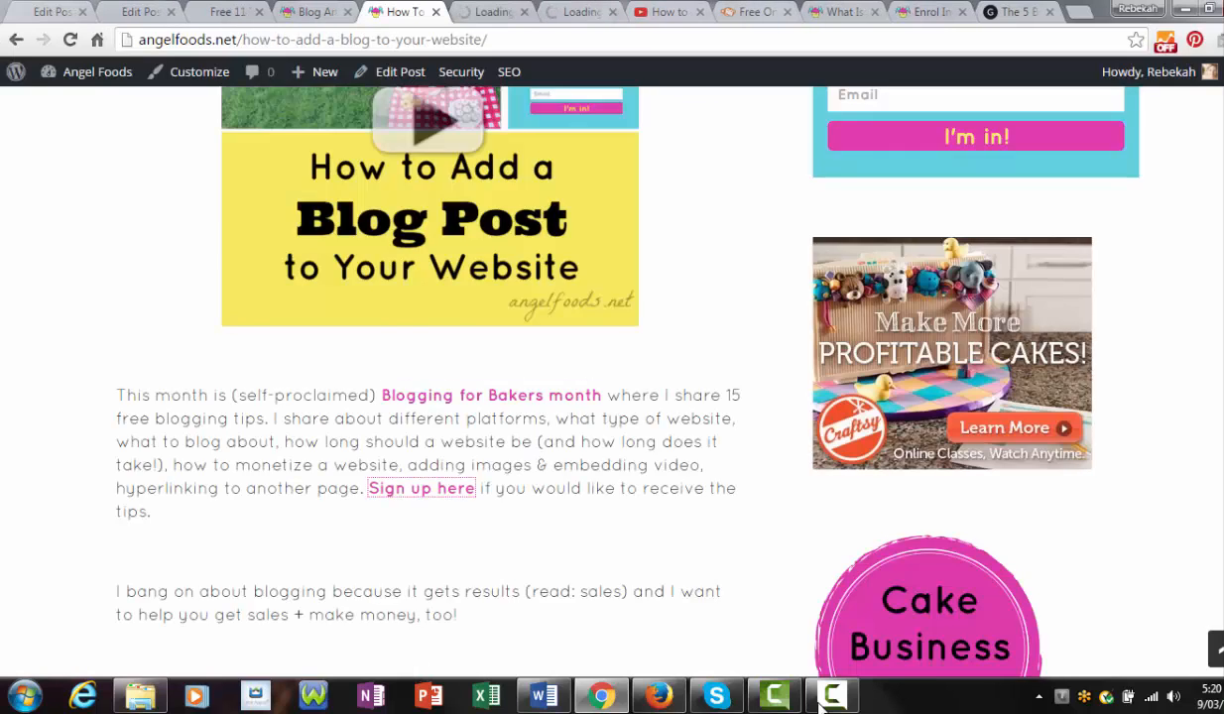
{"action": "scroll", "coordinate": [418, 476], "scroll_direction": "down", "scroll_amount": 7}
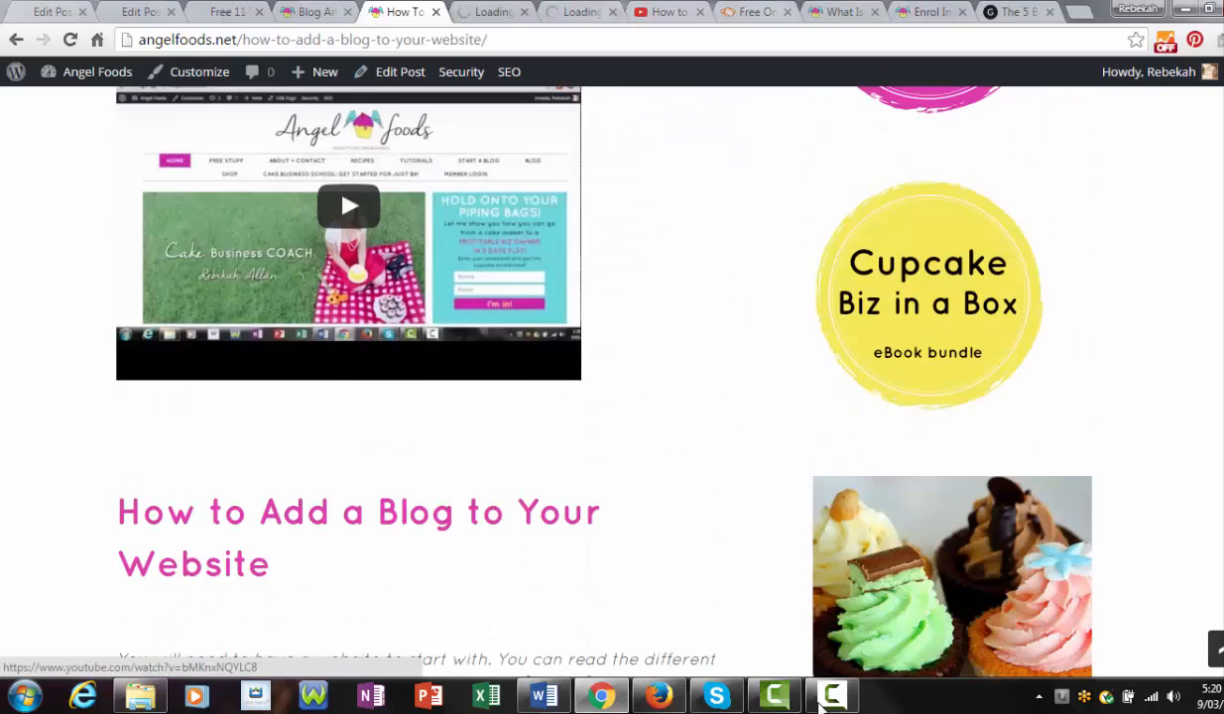
{"action": "scroll", "coordinate": [418, 396], "scroll_direction": "down", "scroll_amount": 6}
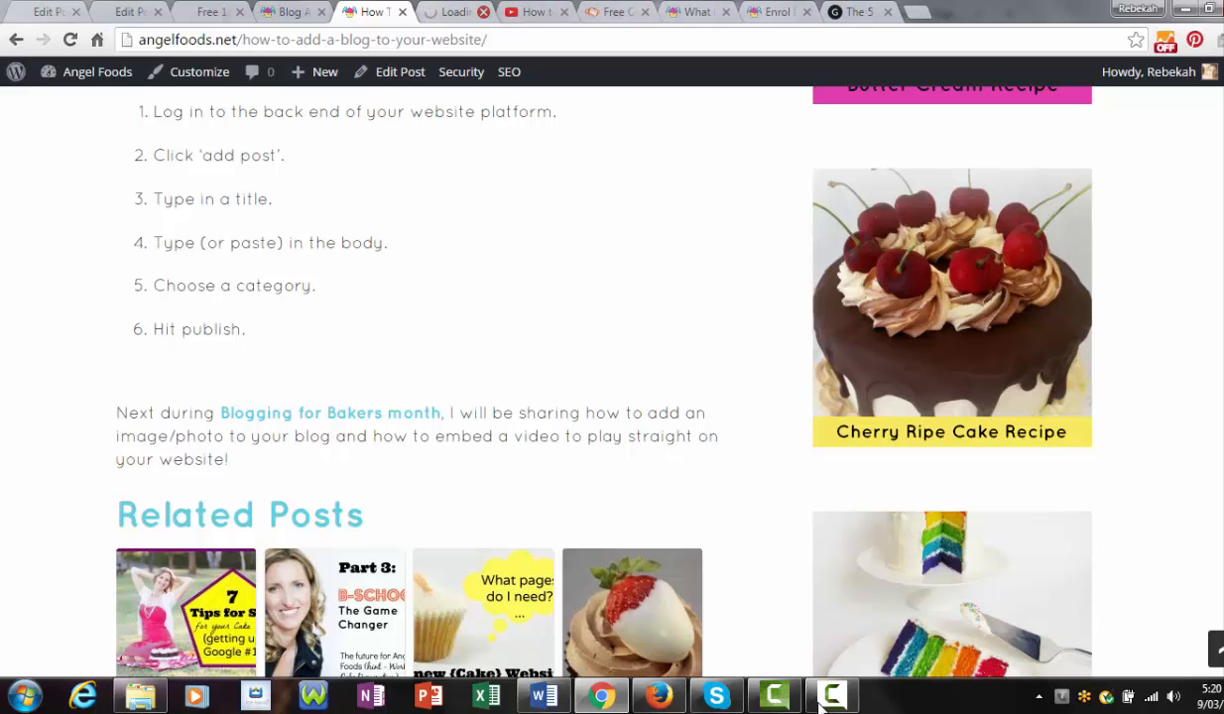
{"action": "scroll", "coordinate": [418, 396], "scroll_direction": "up", "scroll_amount": 9}
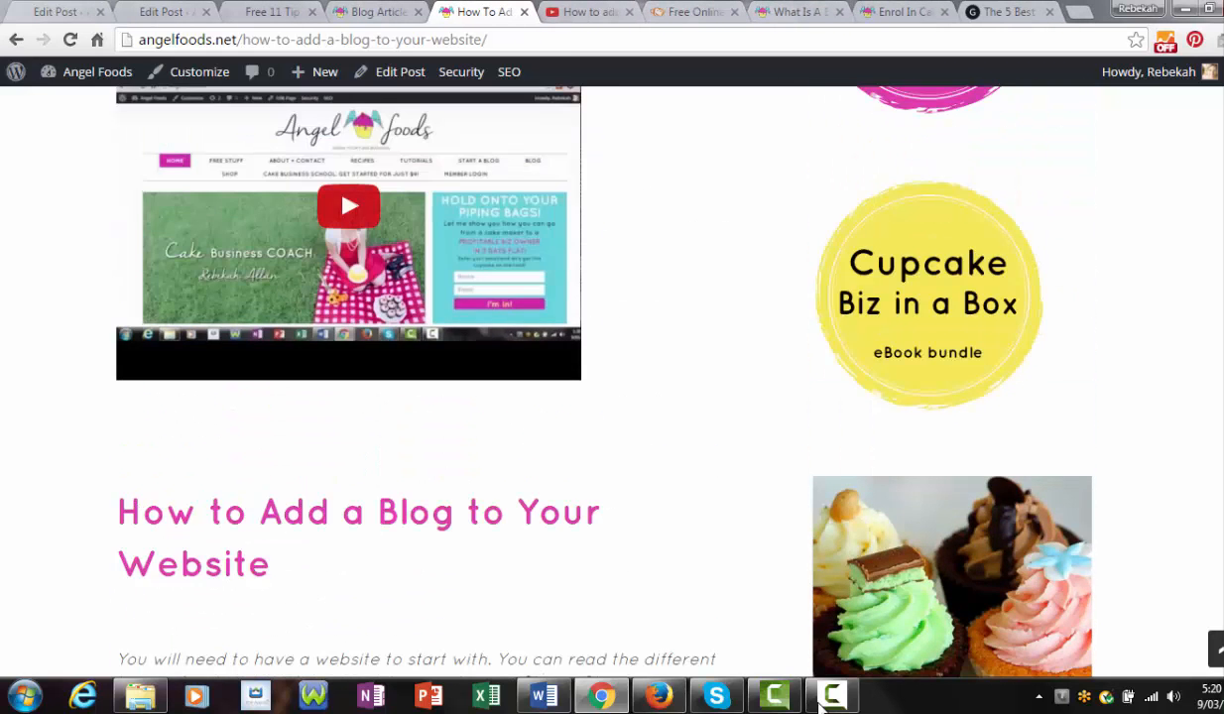
Step: Look over the published post's introduction and main image, and return to the post's editor
{"action": "scroll", "coordinate": [821, 702], "scroll_direction": "up", "scroll_amount": 3}
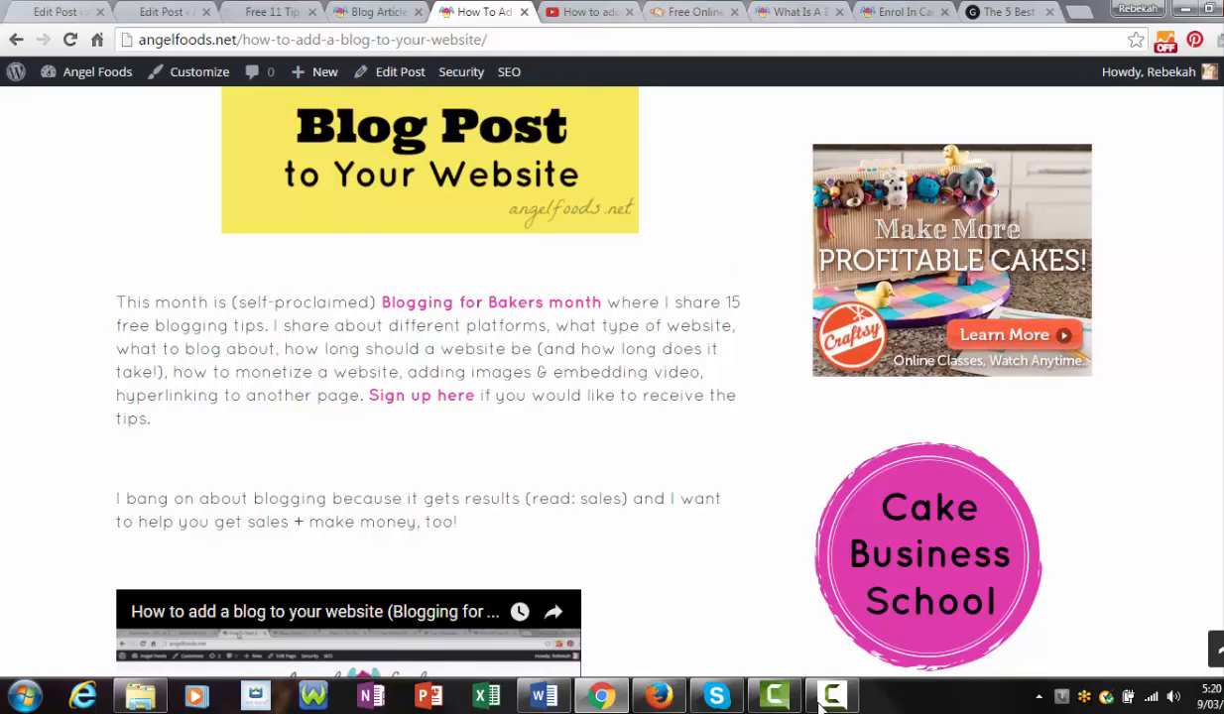
{"action": "scroll", "coordinate": [821, 702], "scroll_direction": "up", "scroll_amount": 2}
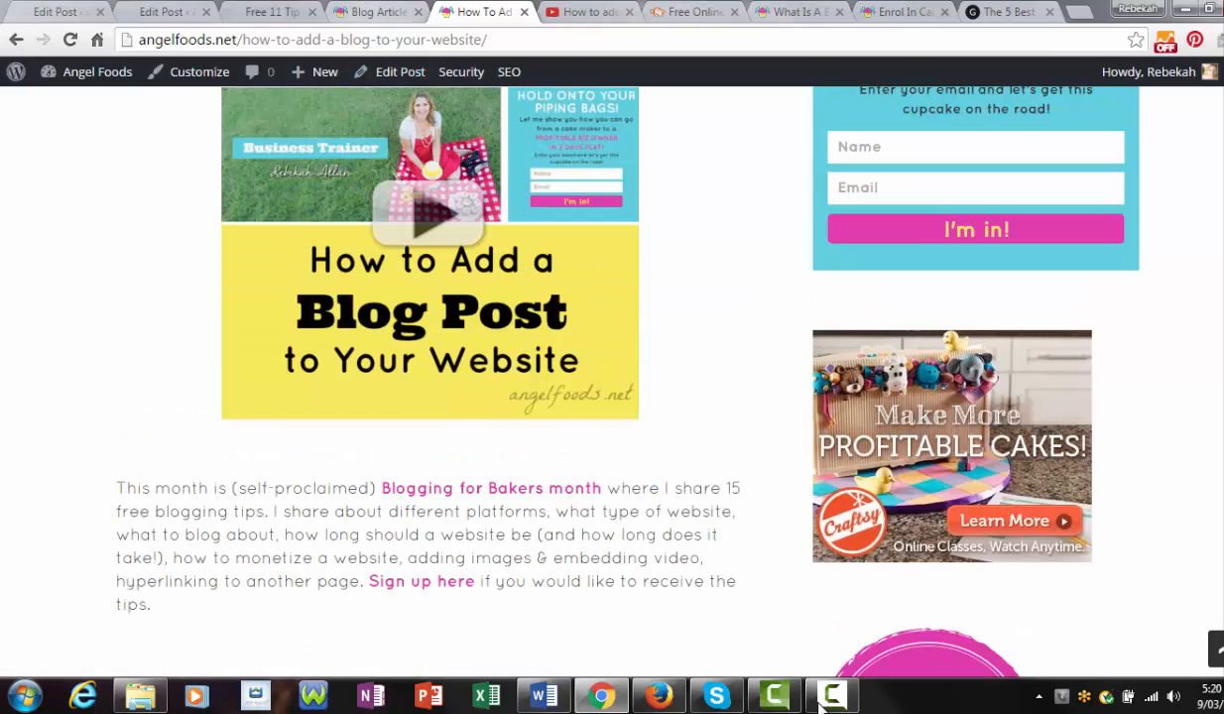
{"action": "scroll", "coordinate": [821, 702], "scroll_direction": "up", "scroll_amount": 1}
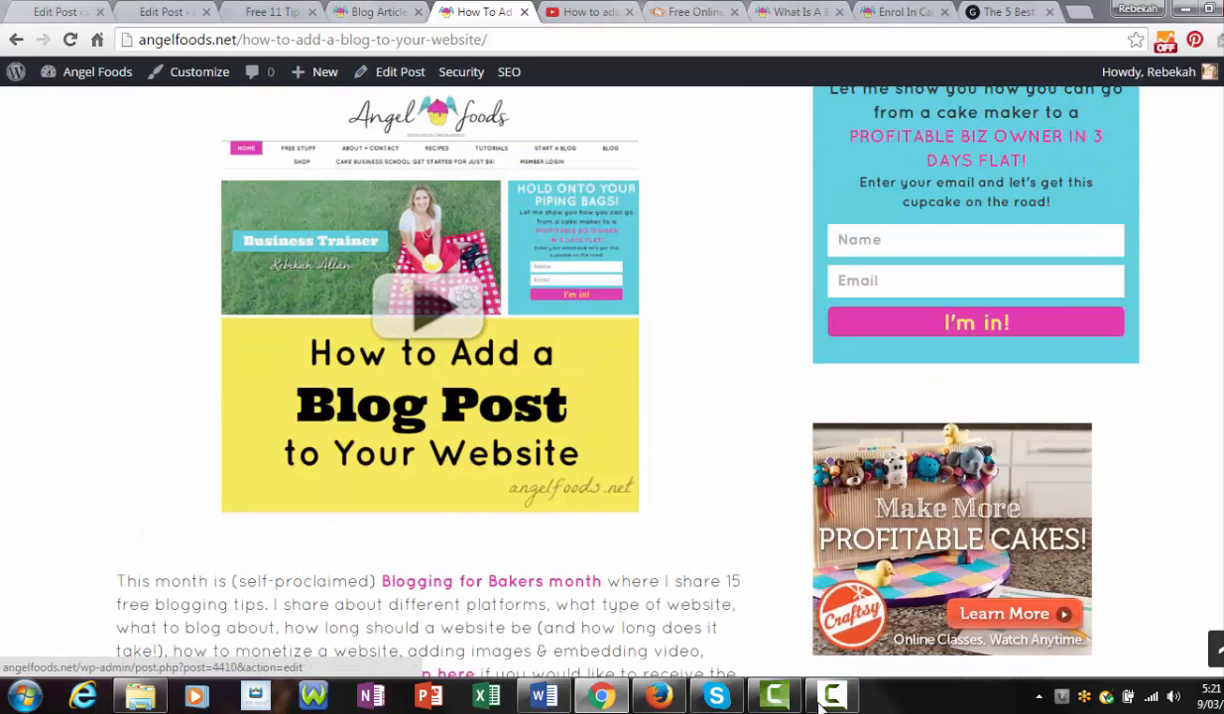
{"action": "key", "text": "ctrl+shift+Tab"}
{"action": "key", "text": "ctrl+shift+Tab"}
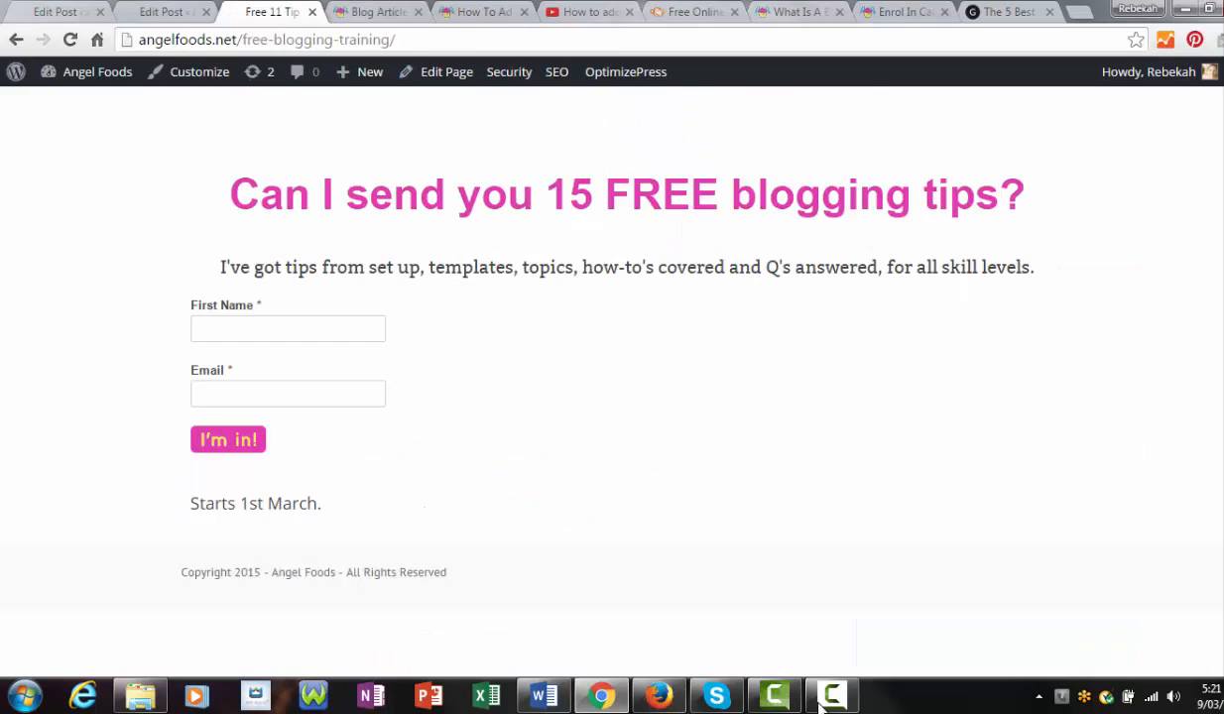
{"action": "key", "text": "ctrl+shift+Tab"}
{"action": "scroll", "coordinate": [821, 702], "scroll_direction": "down", "scroll_amount": 1}
{"action": "scroll", "coordinate": [819, 702], "scroll_direction": "down", "scroll_amount": 1}
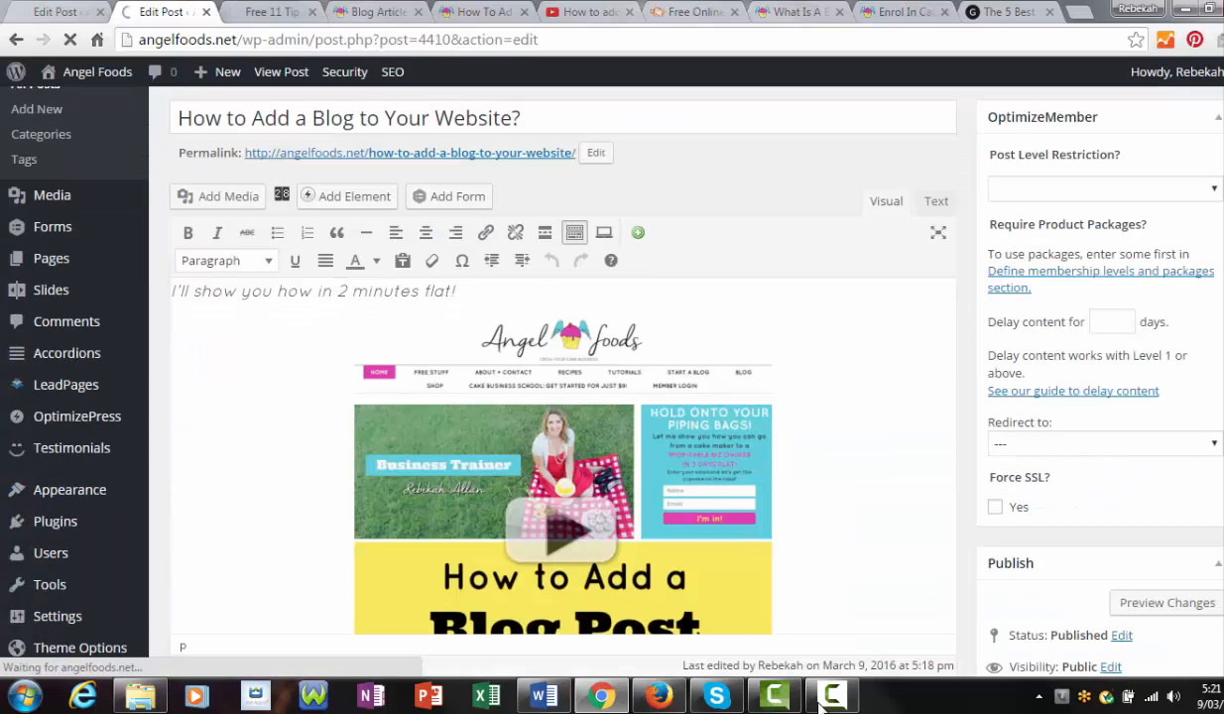
{"action": "left_click", "coordinate": [562, 396]}
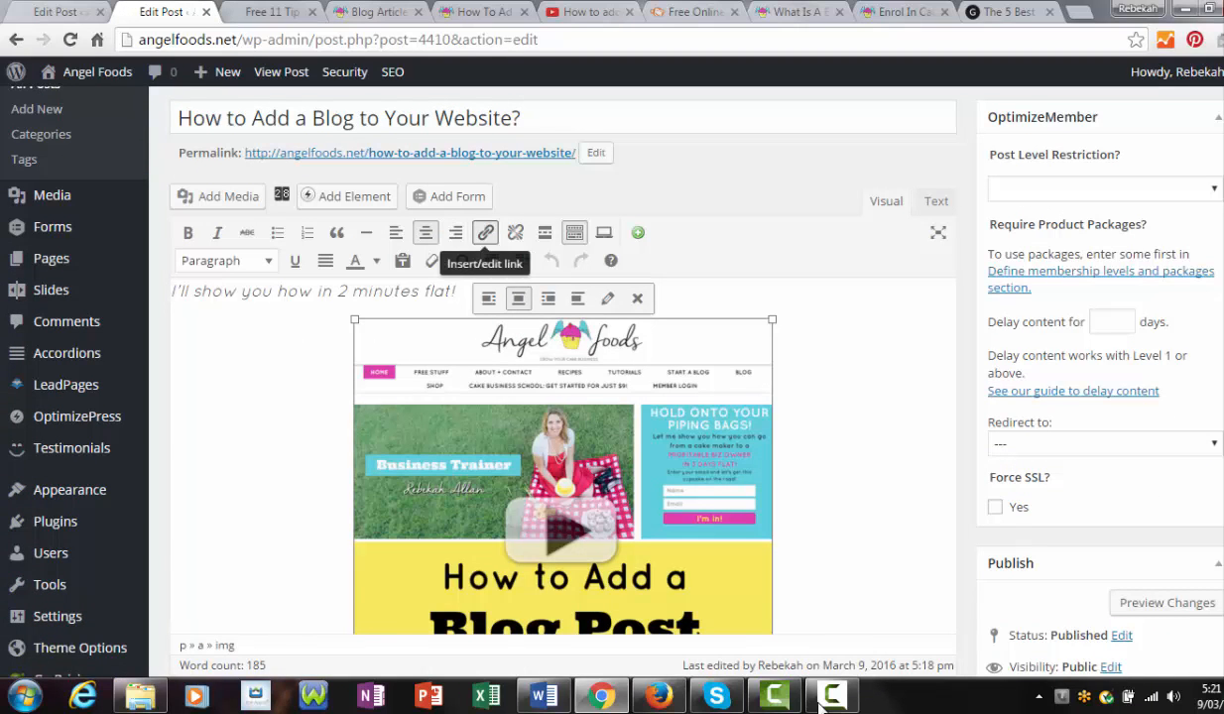
{"action": "key", "text": "ctrl+k"}
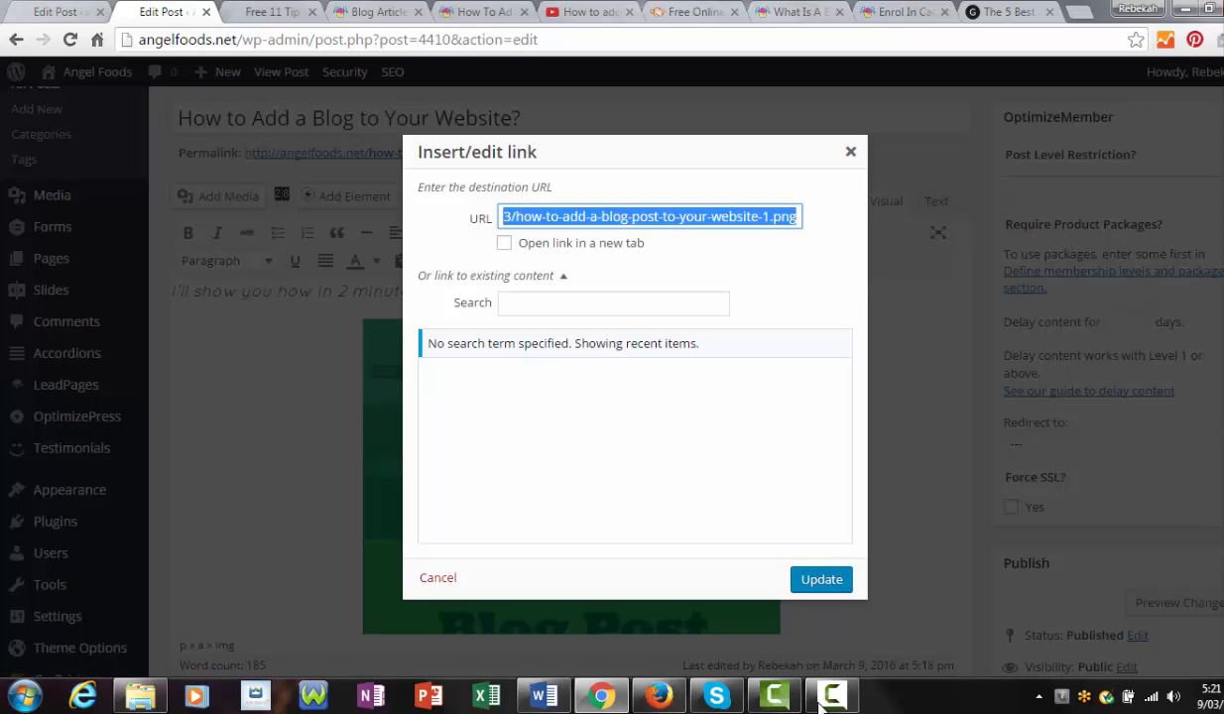
{"action": "key", "text": "BackSpace"}
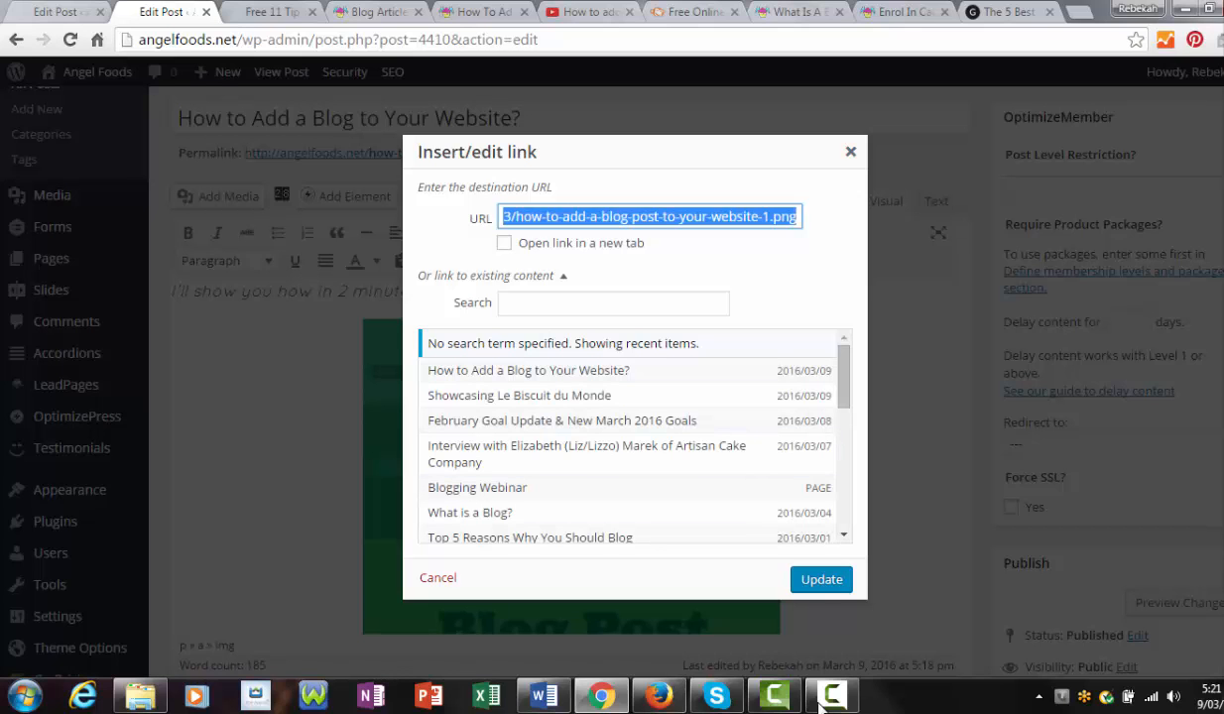
{"action": "key", "text": "BackSpace"}
{"action": "right_click", "coordinate": [612, 225]}
{"action": "left_click", "coordinate": [642, 336]}
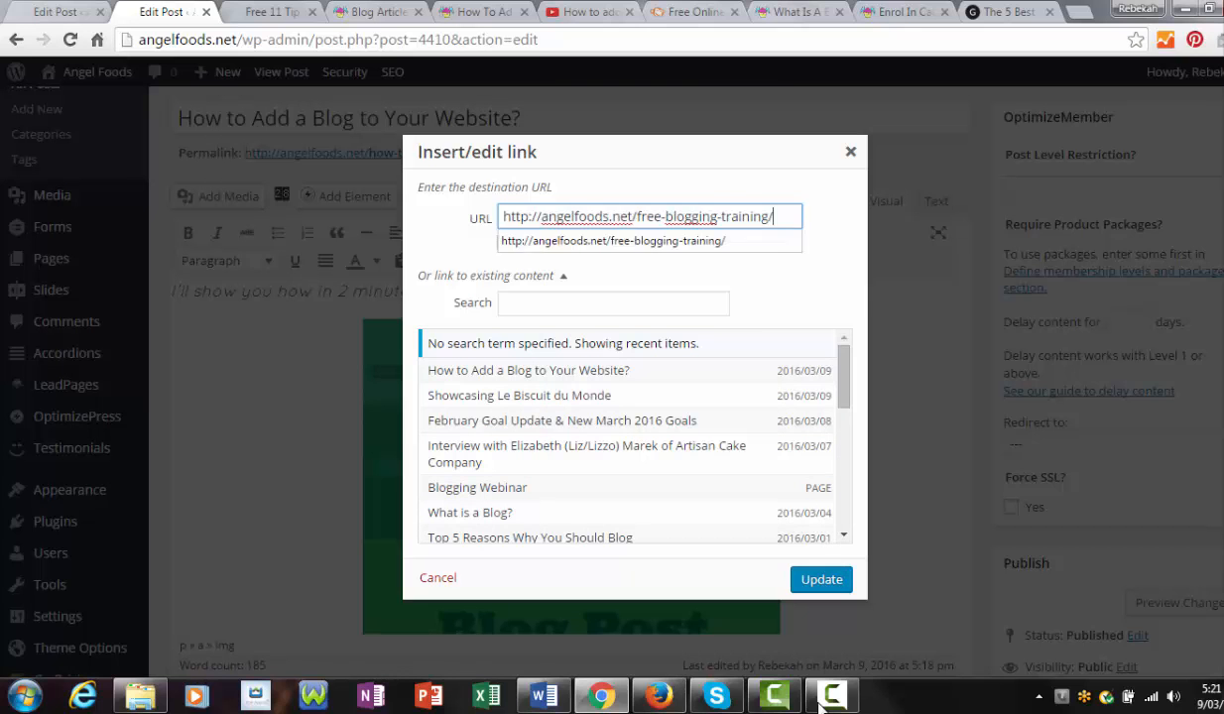
{"action": "left_click", "coordinate": [485, 234]}
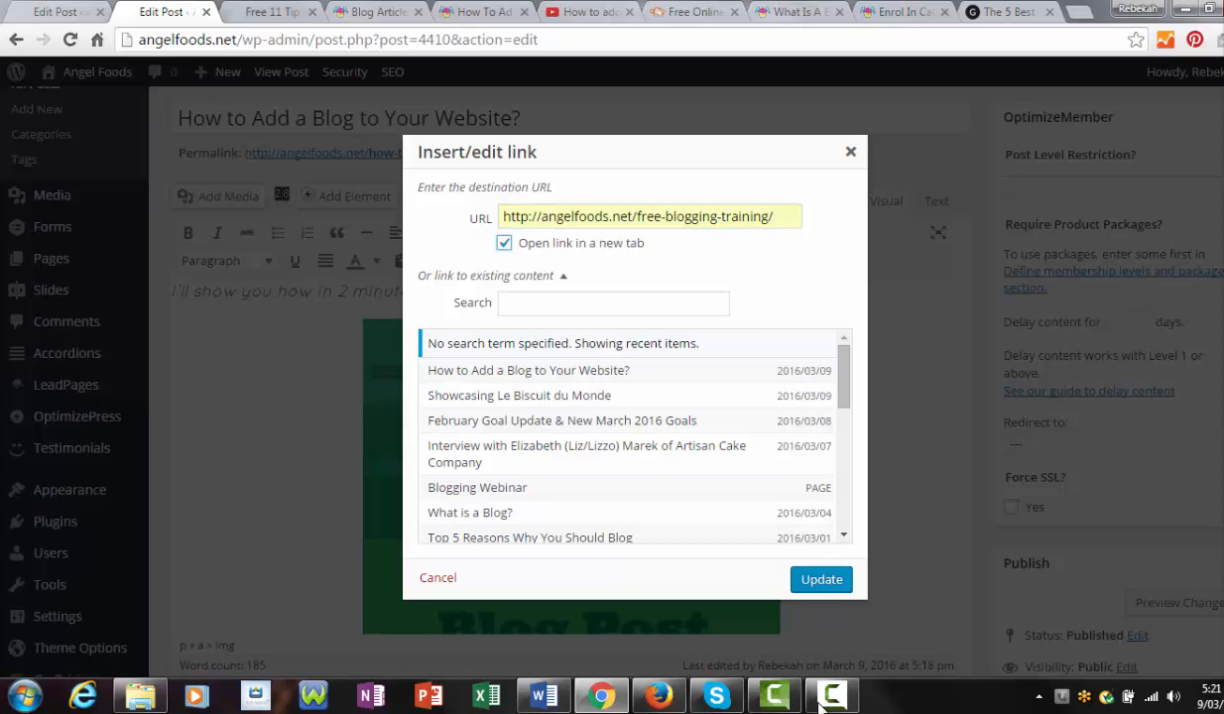
{"action": "left_click", "coordinate": [821, 579]}
{"action": "scroll", "coordinate": [819, 704], "scroll_direction": "down", "scroll_amount": 3}
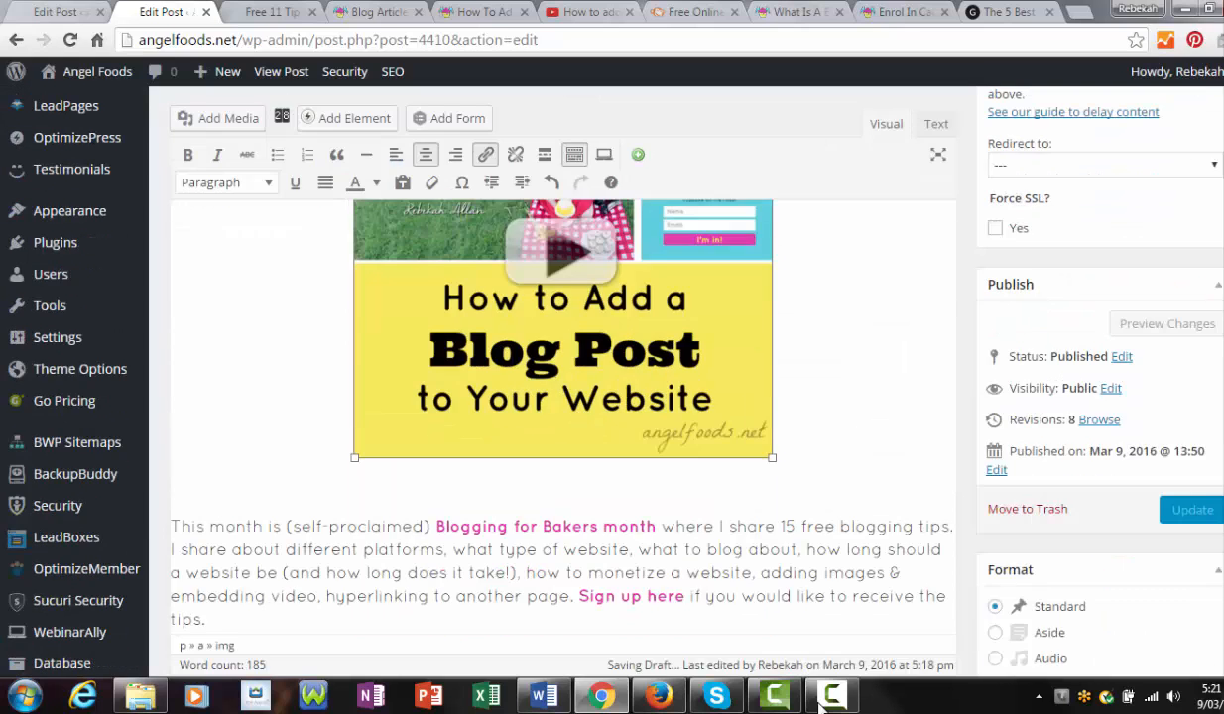
{"action": "scroll", "coordinate": [819, 704], "scroll_direction": "up", "scroll_amount": 2}
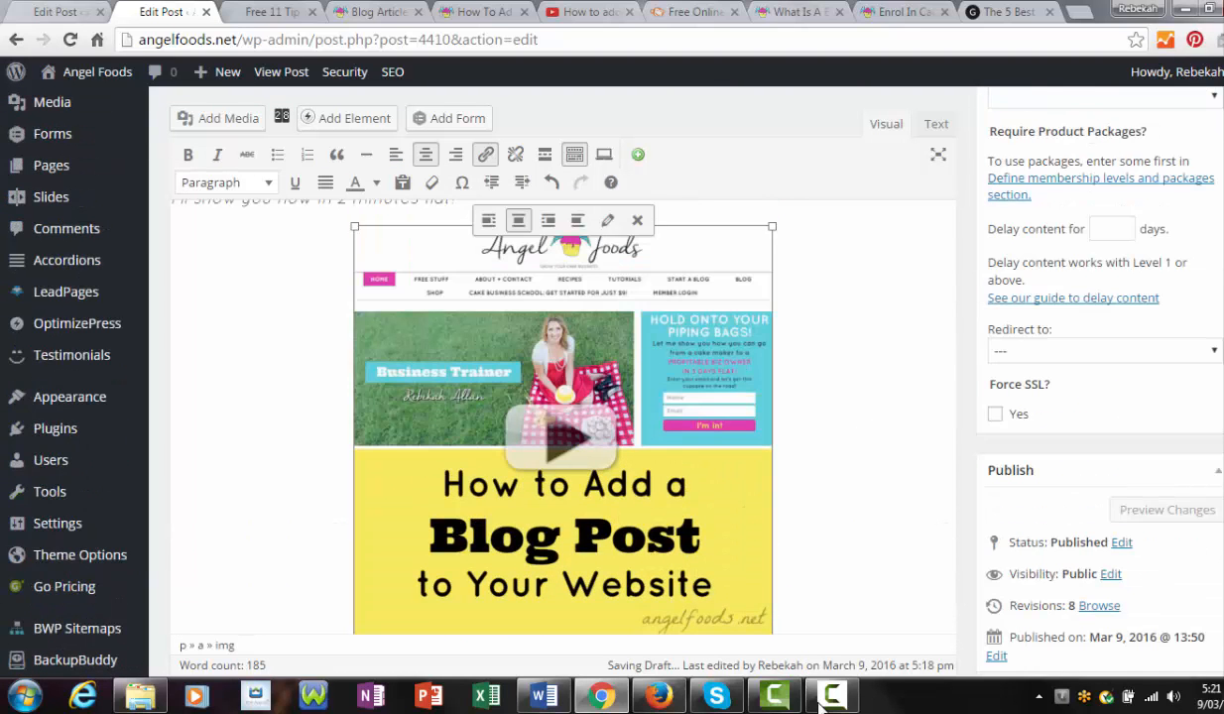
{"action": "scroll", "coordinate": [819, 704], "scroll_direction": "down", "scroll_amount": 2}
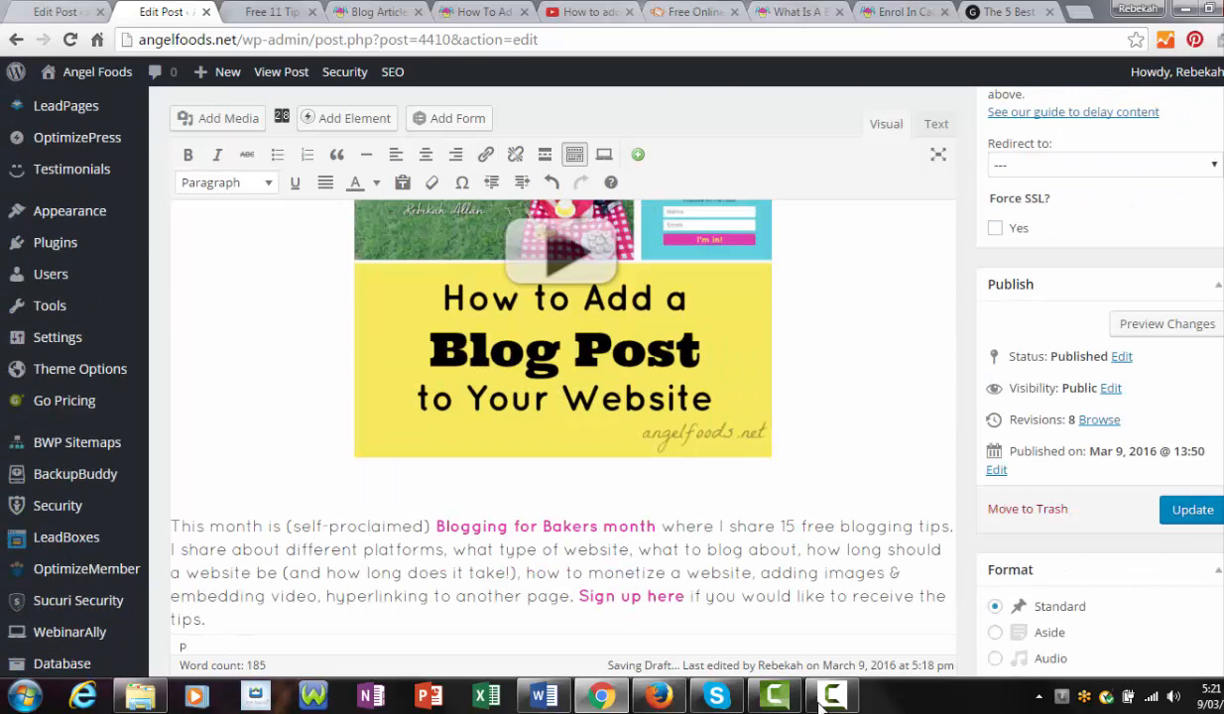